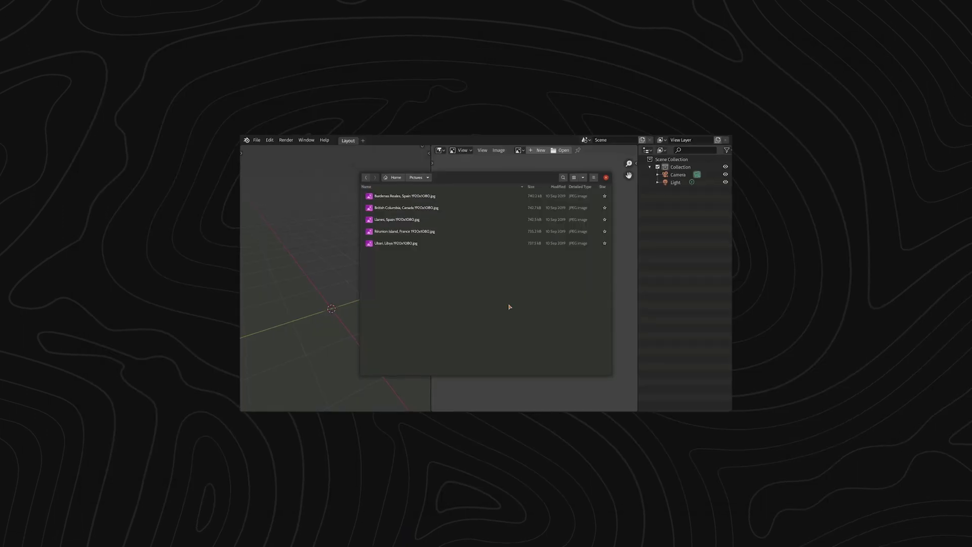
- Copy the three landscape photos and paste them into the scene as image planes
left_click(405, 196)
left_click(473, 207, "shift")
left_click(463, 219, "shift")
right_click(462, 219)
left_click(486, 278)
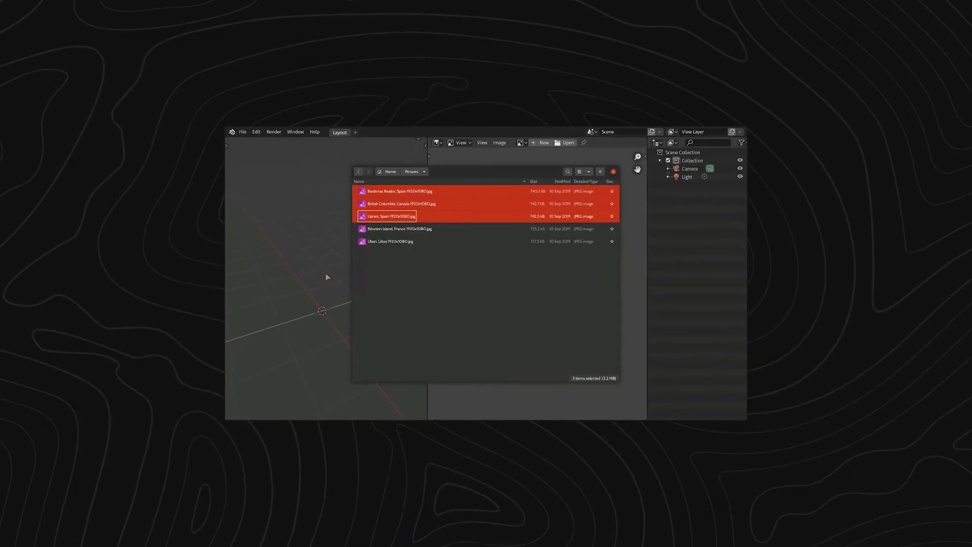
left_click(379, 308)
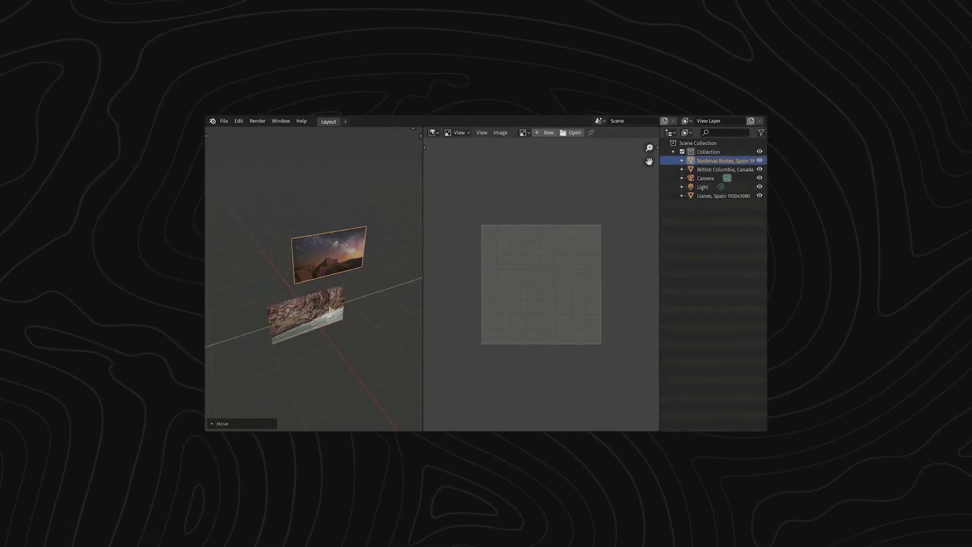
- Copy the Wikipedia article's Blender screenshot and paste it into the image viewer
key("alt+Tab")
key("alt+Tab")
right_click(555, 251)
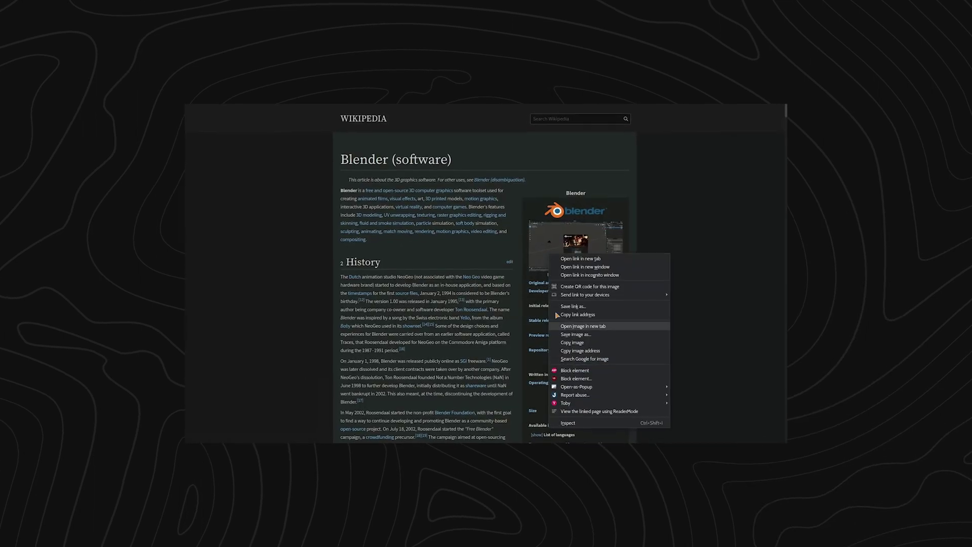
left_click(565, 346)
key("alt+Tab")
left_click(504, 112)
left_click(531, 165)
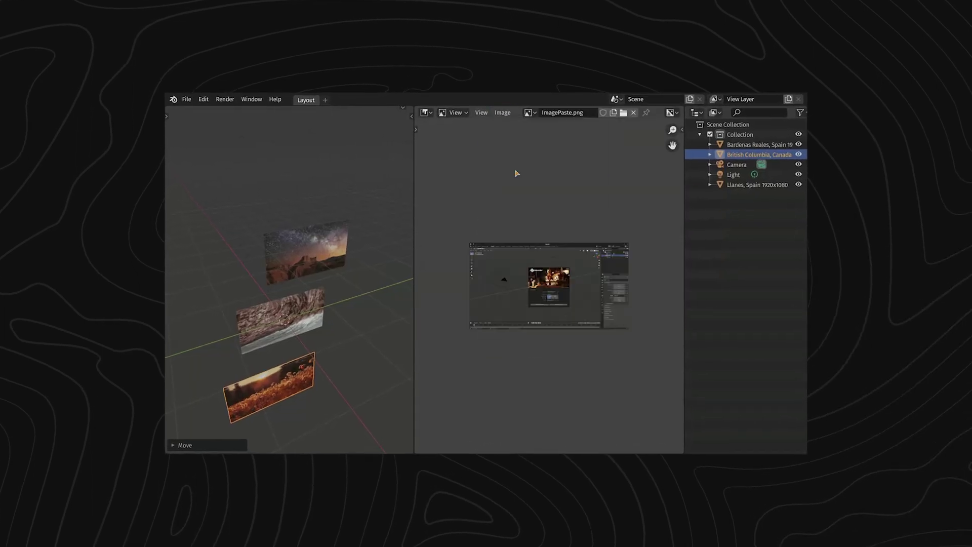
- Copy the image-plane render to the clipboard and paste it into the Writer document
left_click(252, 96)
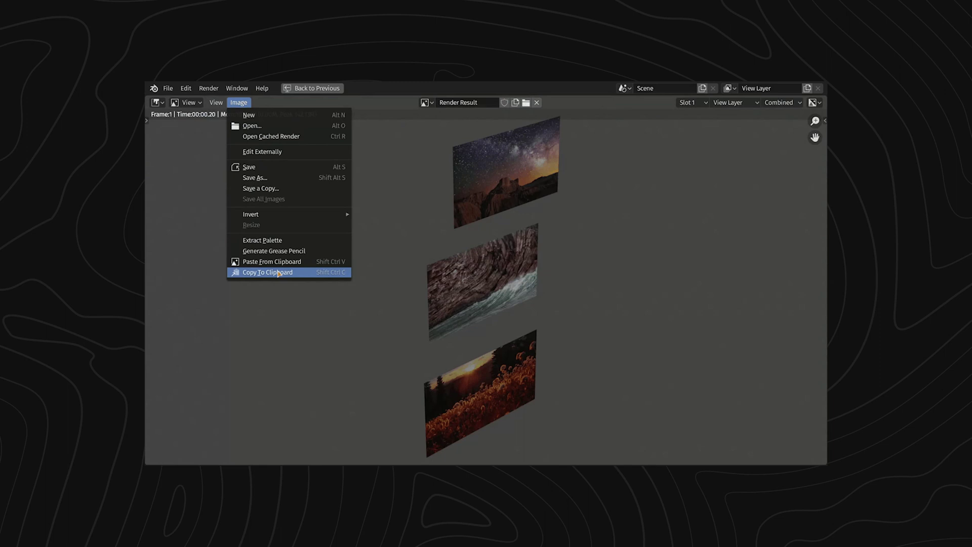
left_click(264, 272)
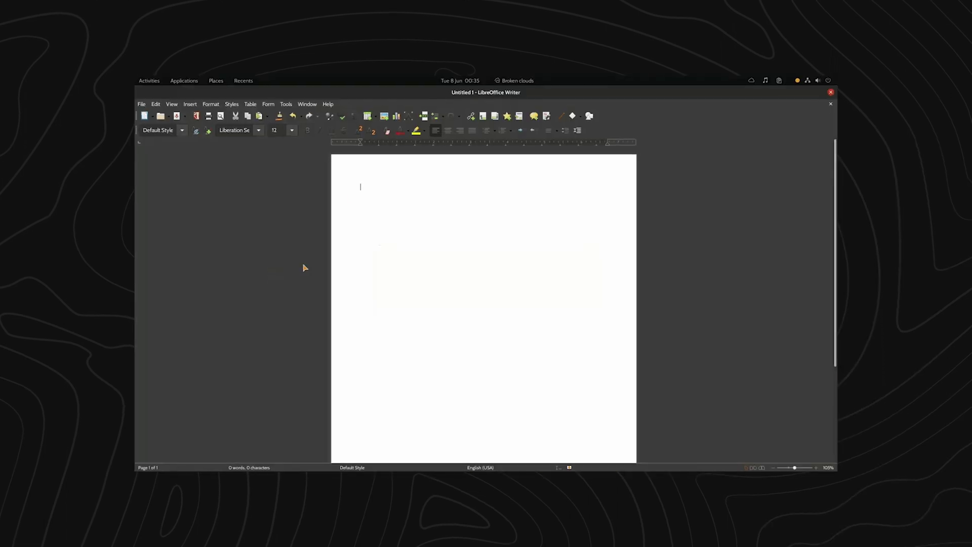
right_click(365, 184)
left_click(377, 191)
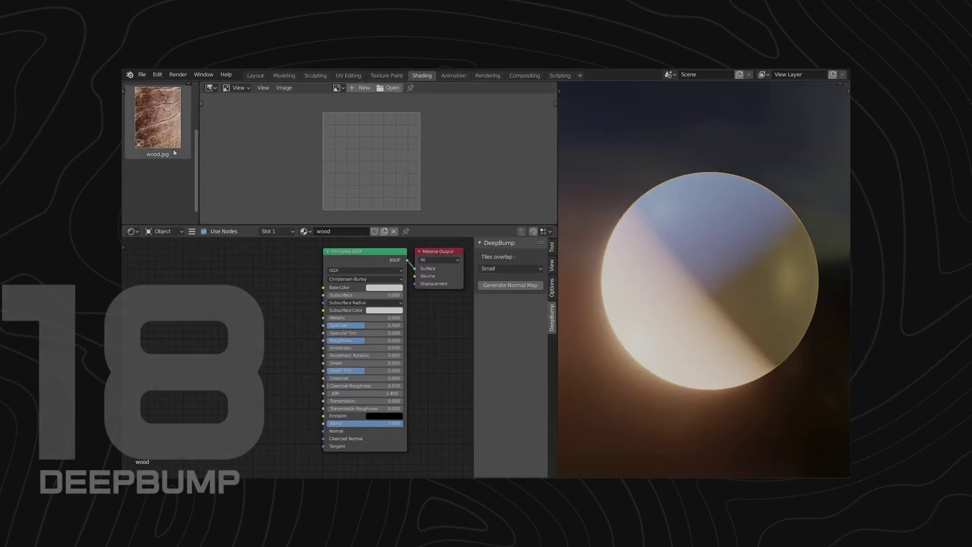
- Link wood.jpg to the sphere's Base Color and display the generated wood_normal.jpg map
left_click_drag(173, 152, 177, 278)
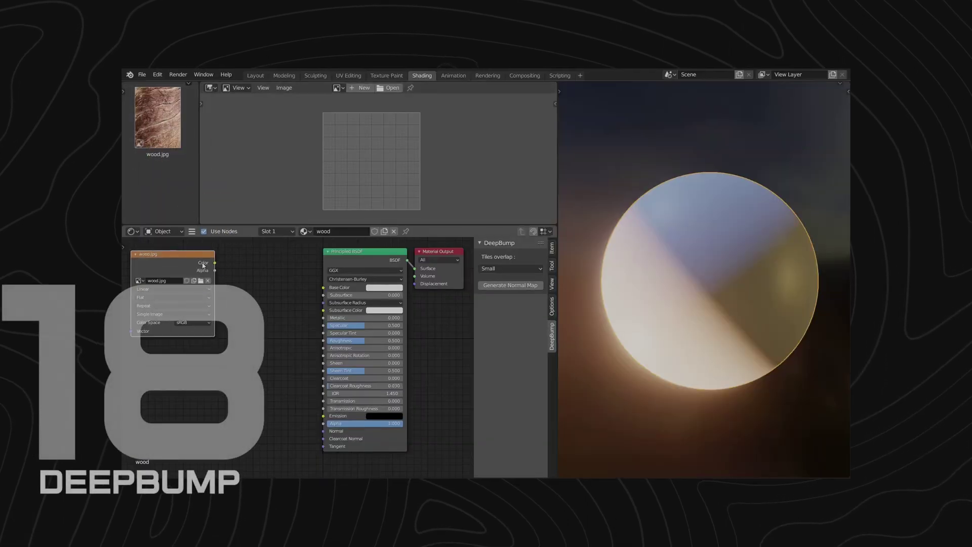
left_click_drag(326, 291, 324, 288)
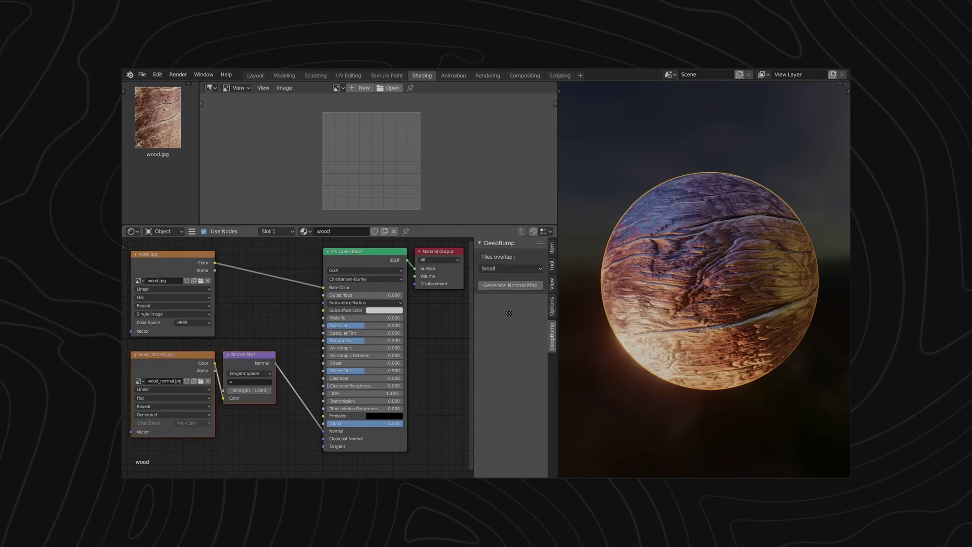
left_click(337, 89)
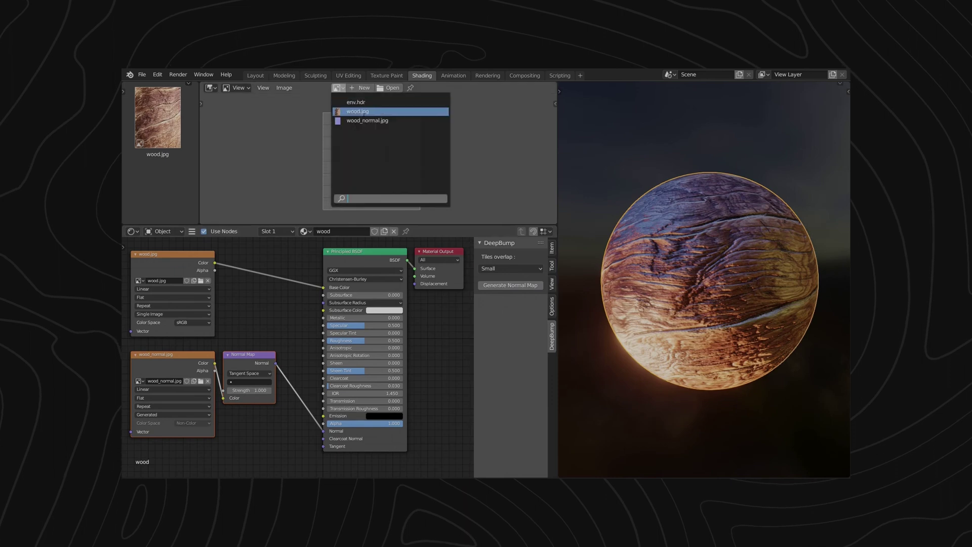
left_click(367, 120)
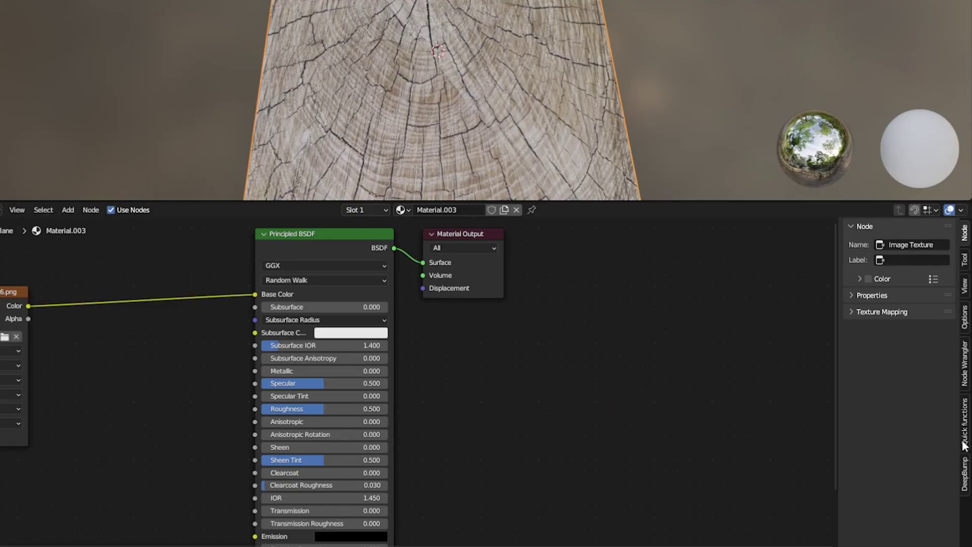
- Raise the DeepBump Normal Map Strength to 10 and inspect the cracked wood relief
left_click(966, 474)
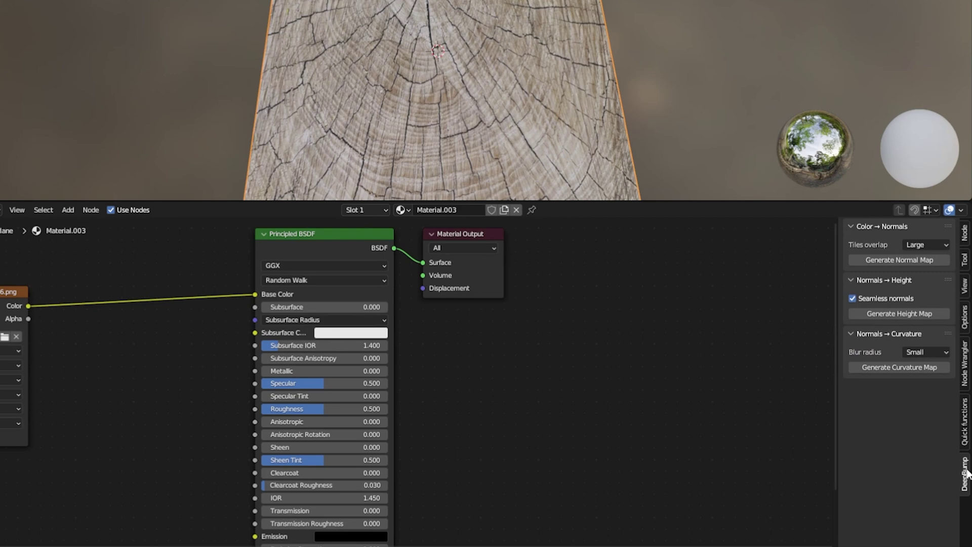
middle_click_drag(222, 298, 318, 315)
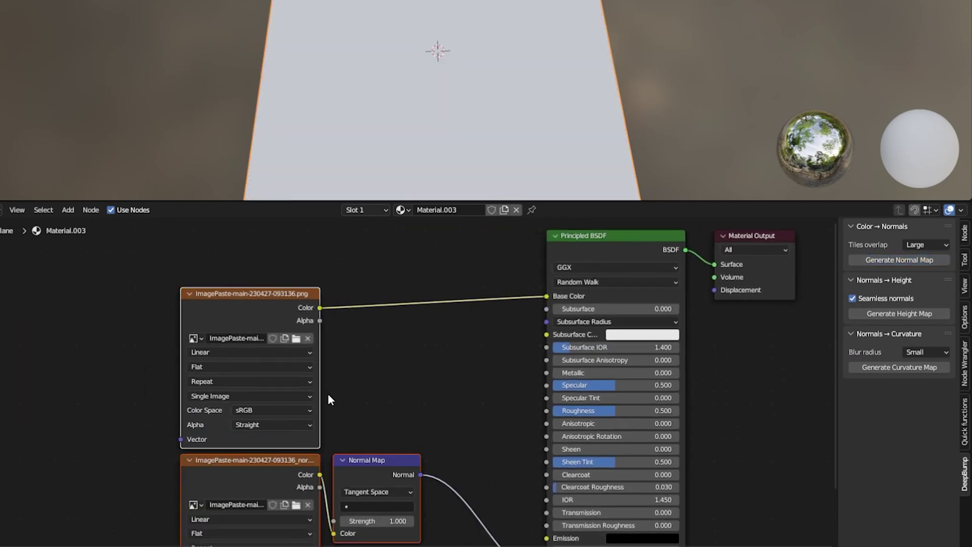
middle_click_drag(356, 381, 314, 310)
middle_click_drag(408, 174, 562, 124)
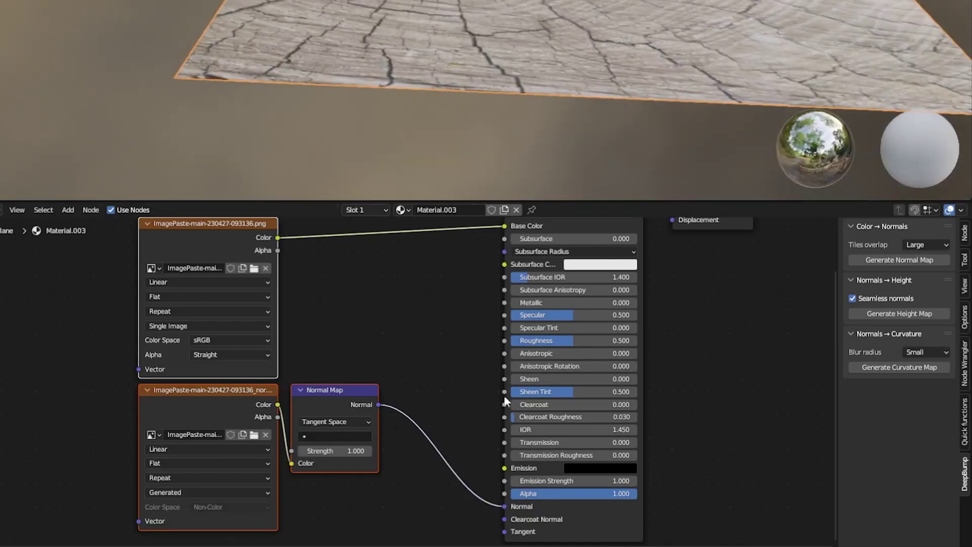
left_click_drag(336, 452, 377, 452)
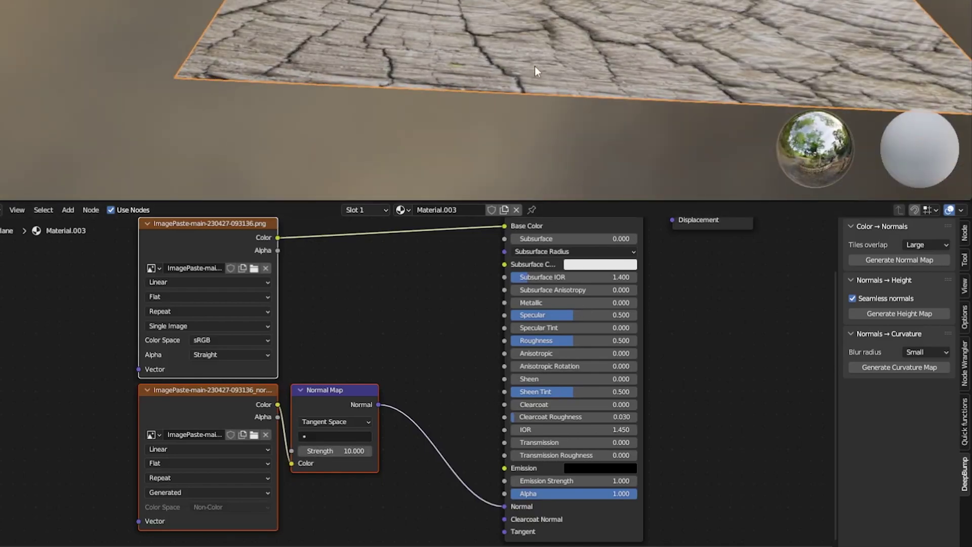
middle_click_drag(537, 70, 501, 76)
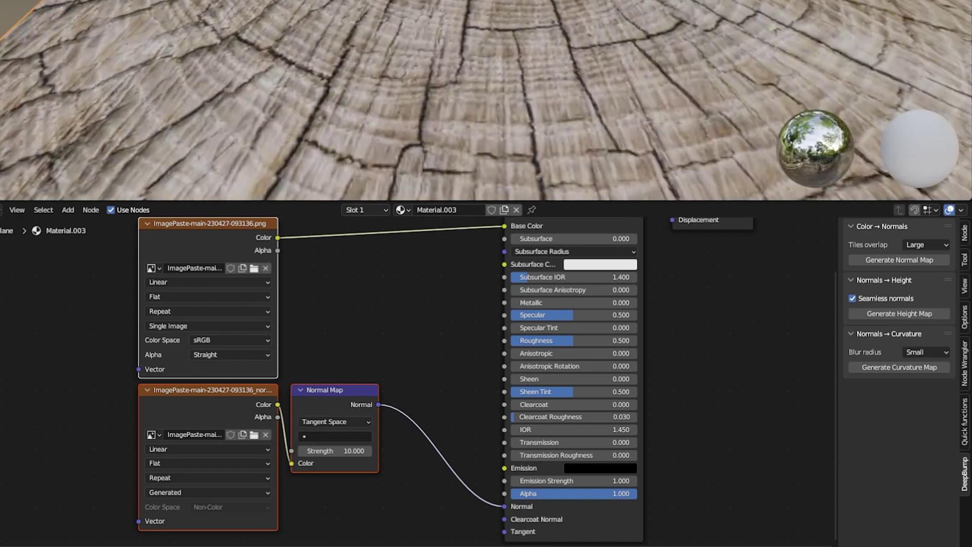
middle_click_drag(839, 129, 619, 11)
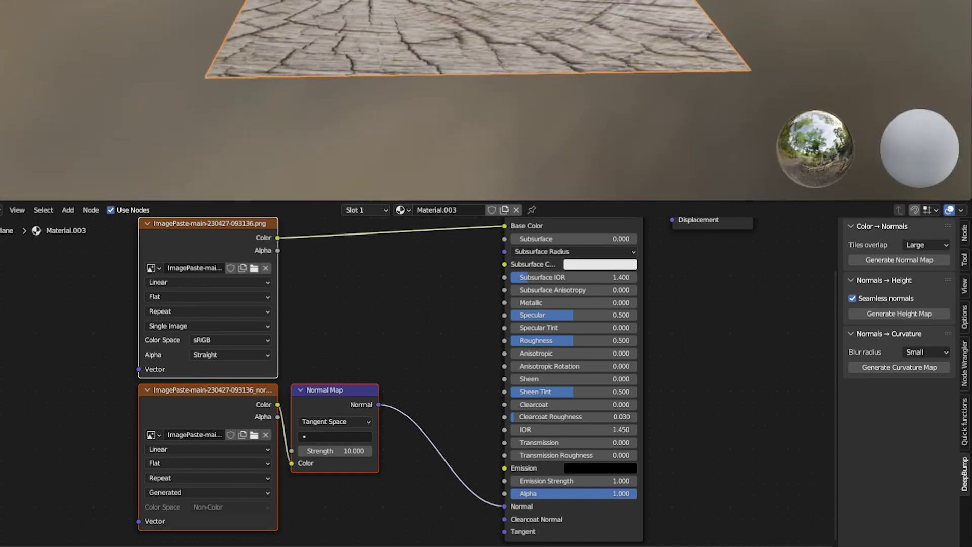
- Add a point light above the wood plane
key("shift+a")
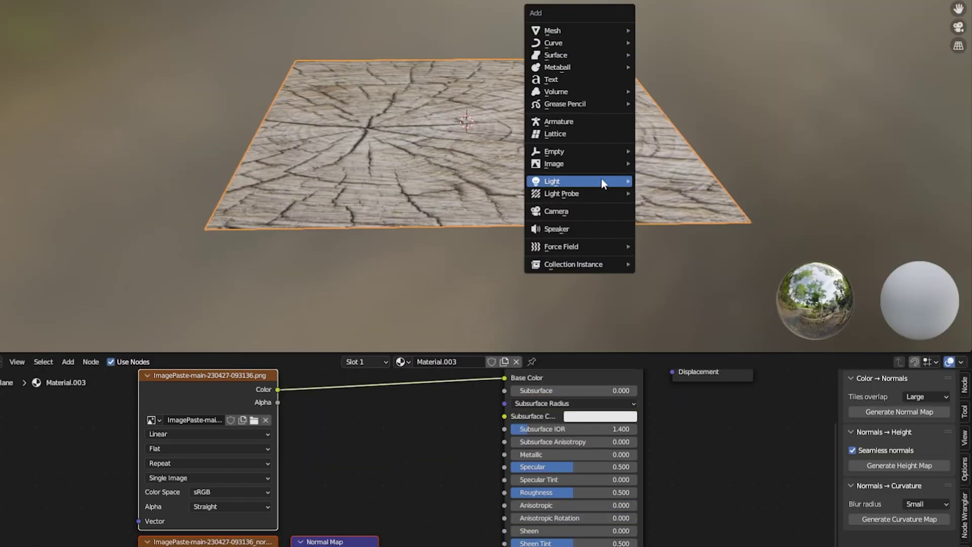
mouse_move(601, 29)
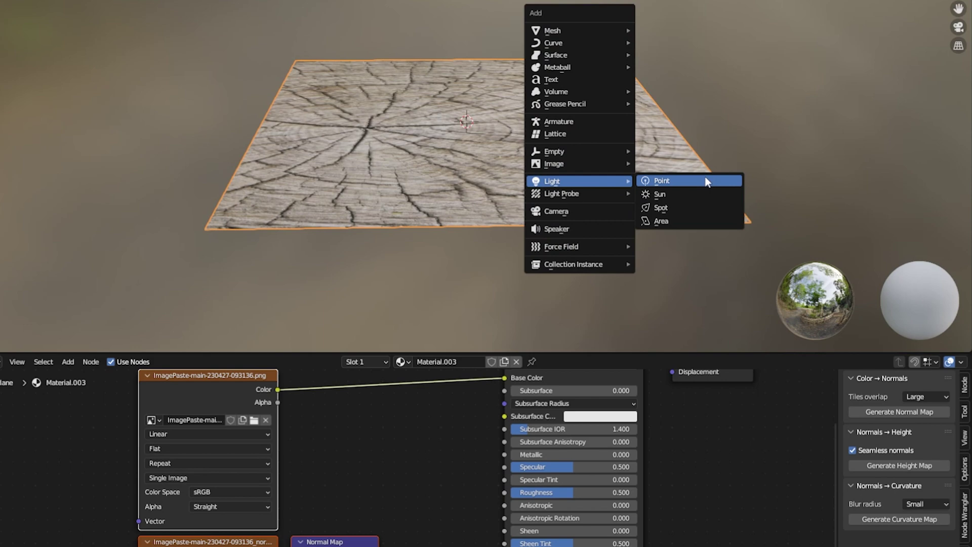
left_click(708, 29)
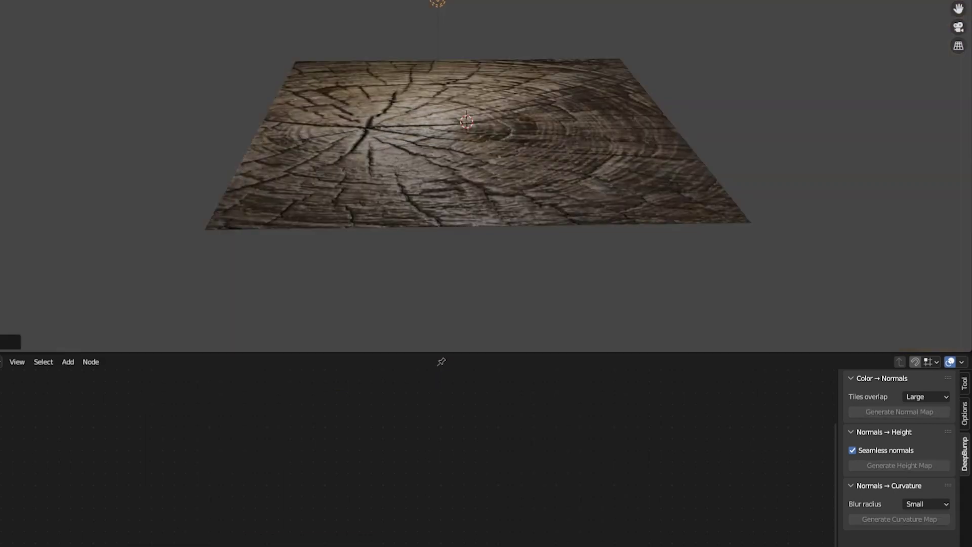
mouse_move(658, 2)
middle_mouse_down()
mouse_move(453, 15)
mouse_move(750, 17)
mouse_move(651, 80)
mouse_move(510, 26)
middle_mouse_up()
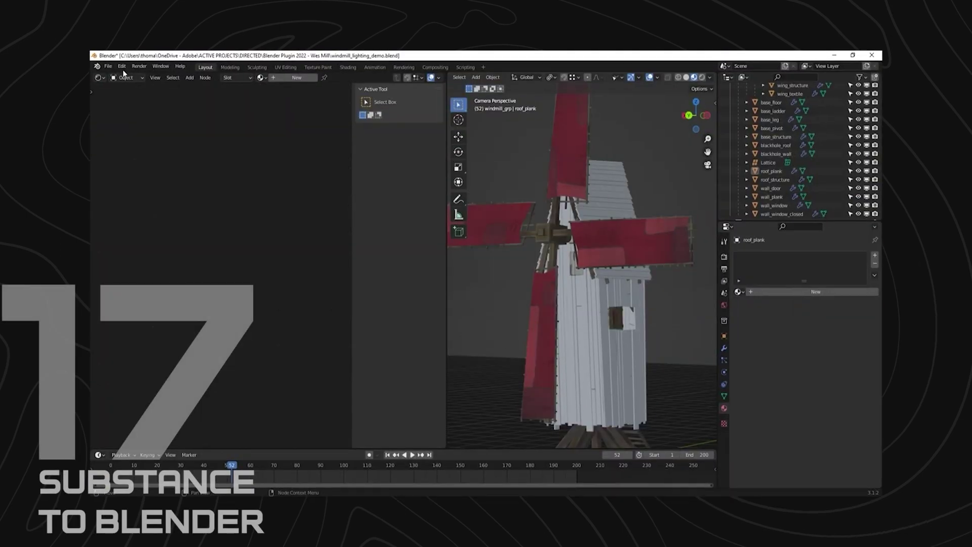
- Install the Substance 3D add-on and apply the Rotten Wood Old preset to the planks
left_click(122, 67)
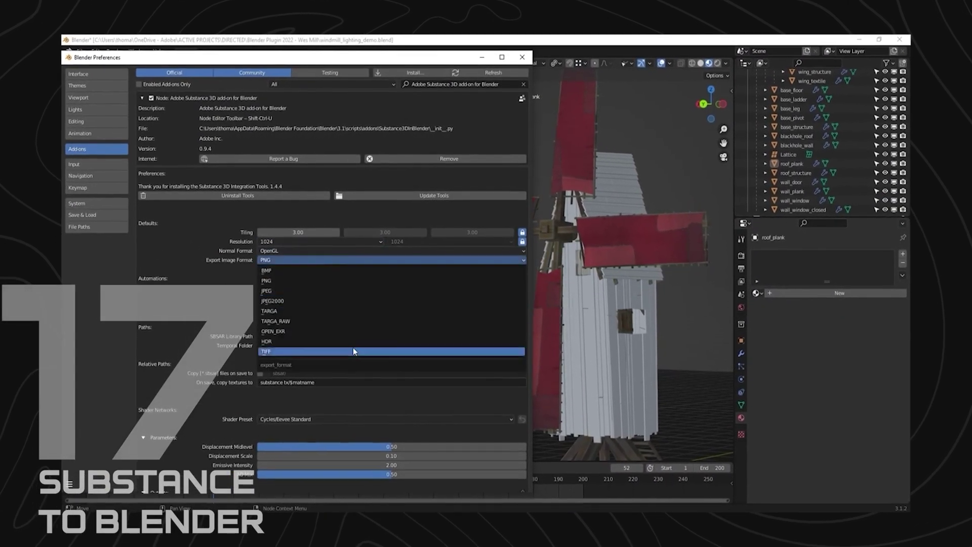
left_click(358, 303)
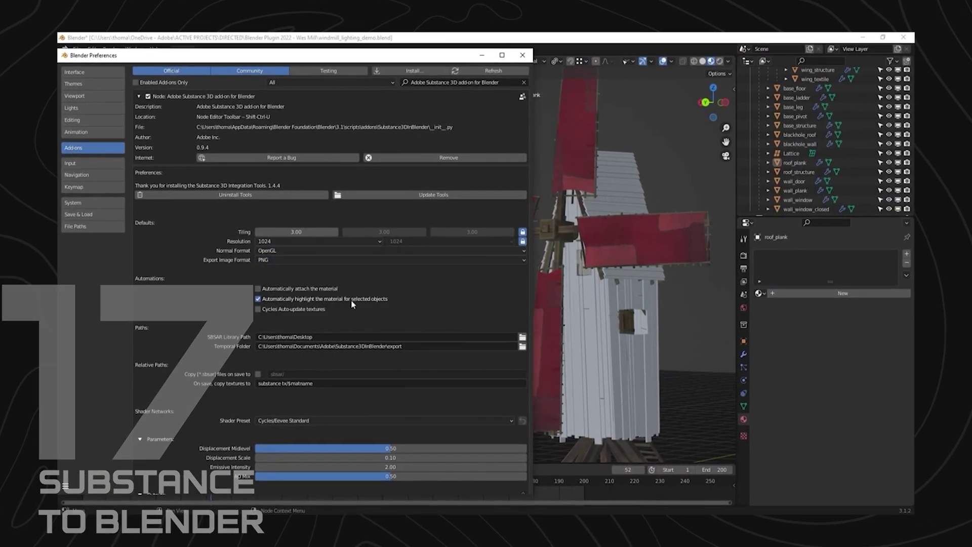
scroll(435, 334, "down", 10)
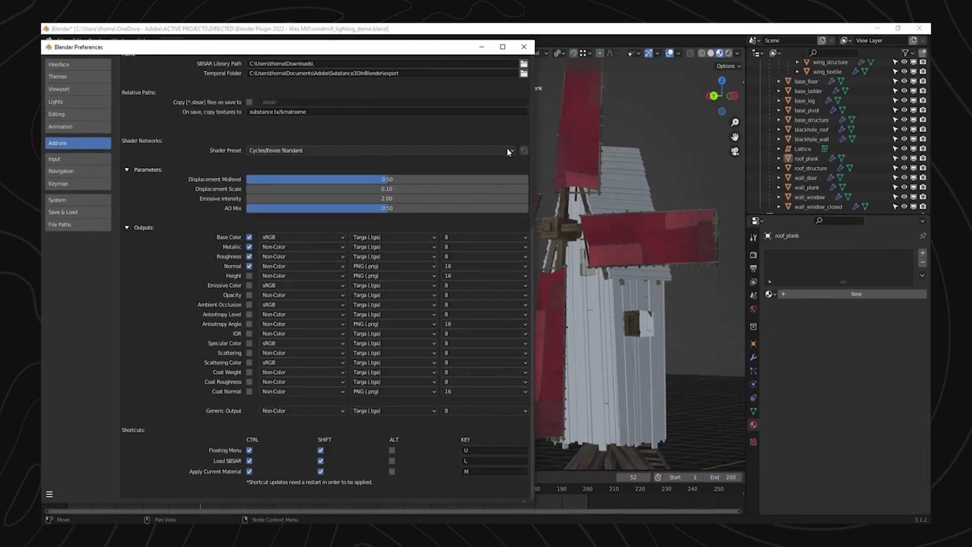
left_click(509, 152)
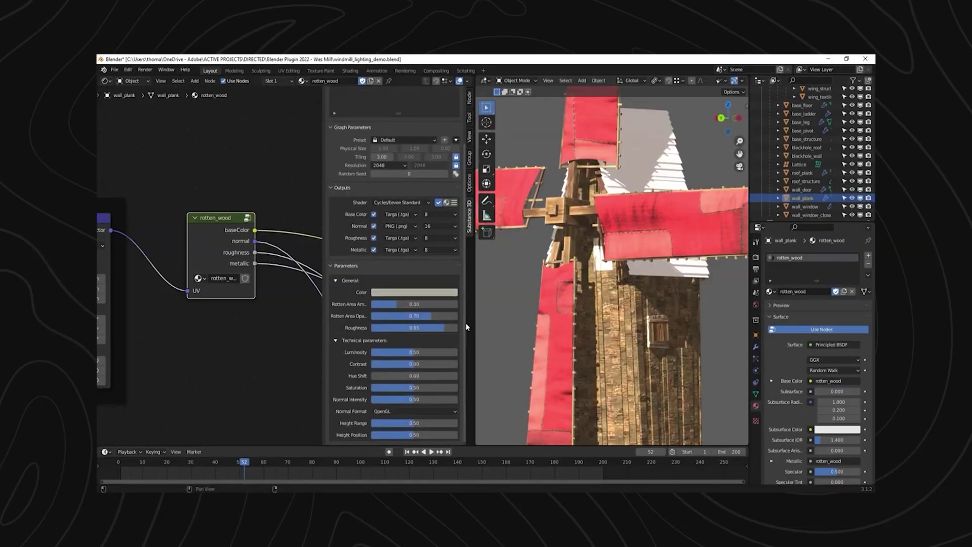
left_click(403, 198)
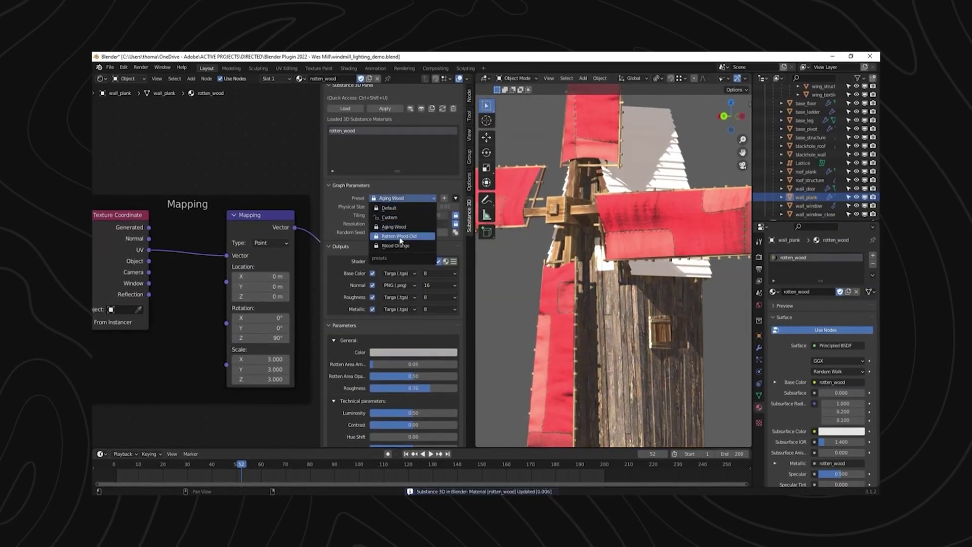
left_click(401, 236)
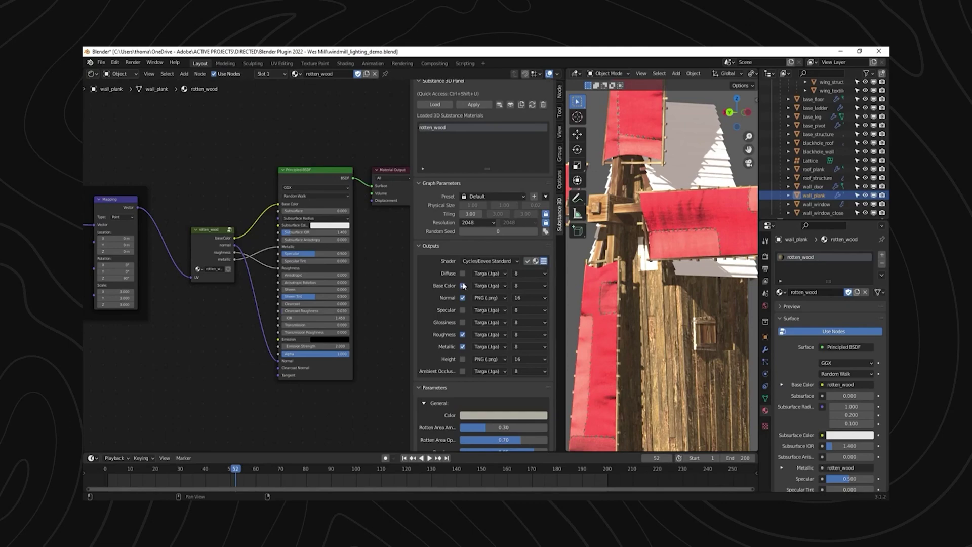
- Pick a colour for the rotten wood material in the Substance 3D panel
scroll(463, 286, "down", 5)
left_click(491, 262)
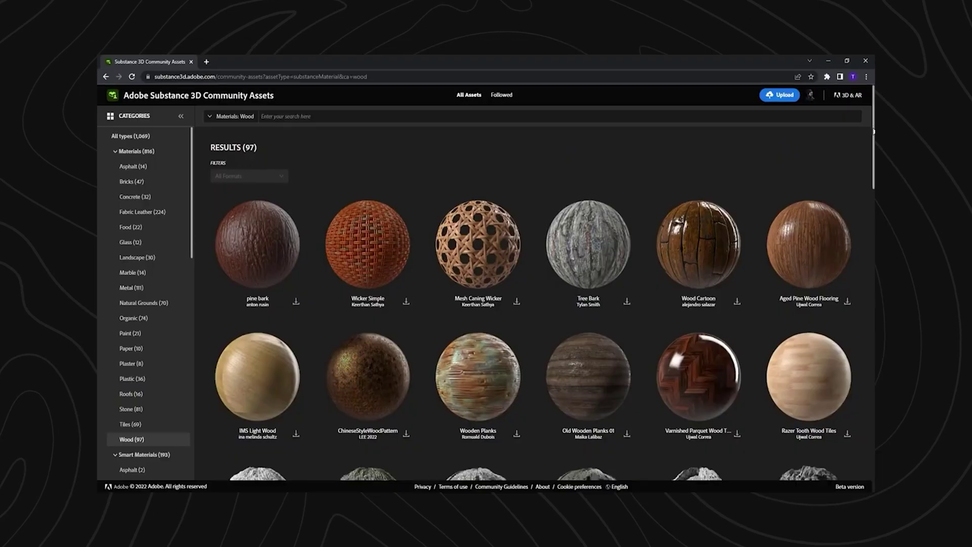
scroll(871, 222, "down", 5)
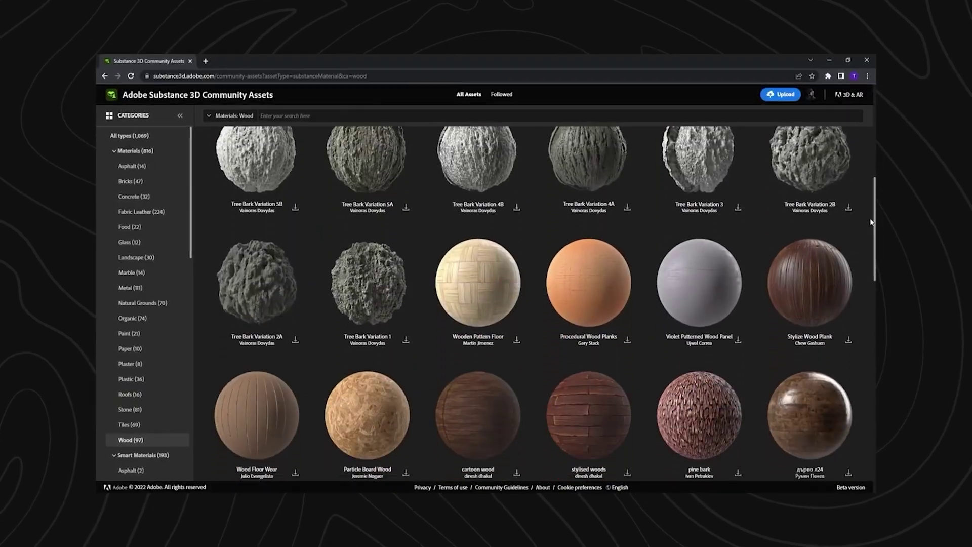
scroll(871, 222, "down", 10)
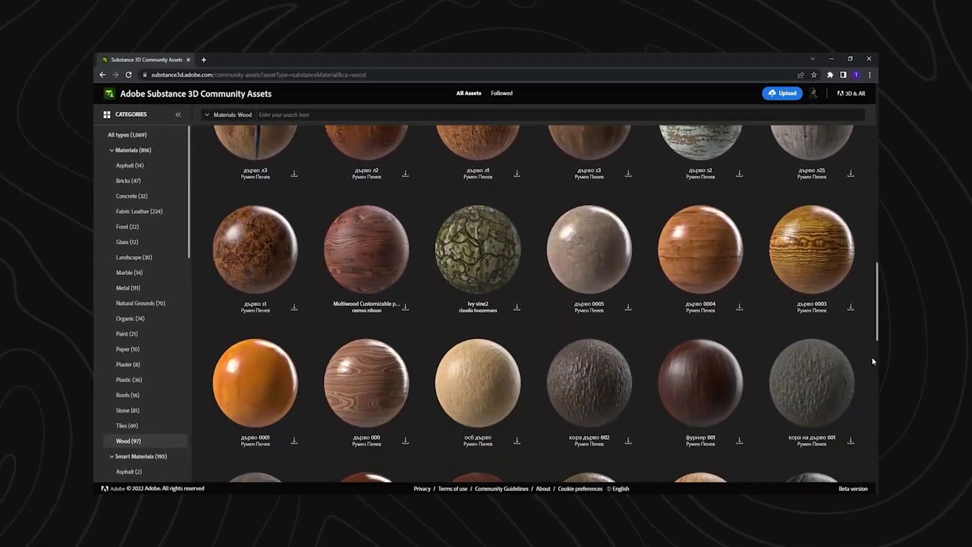
scroll(872, 368, "down", 5)
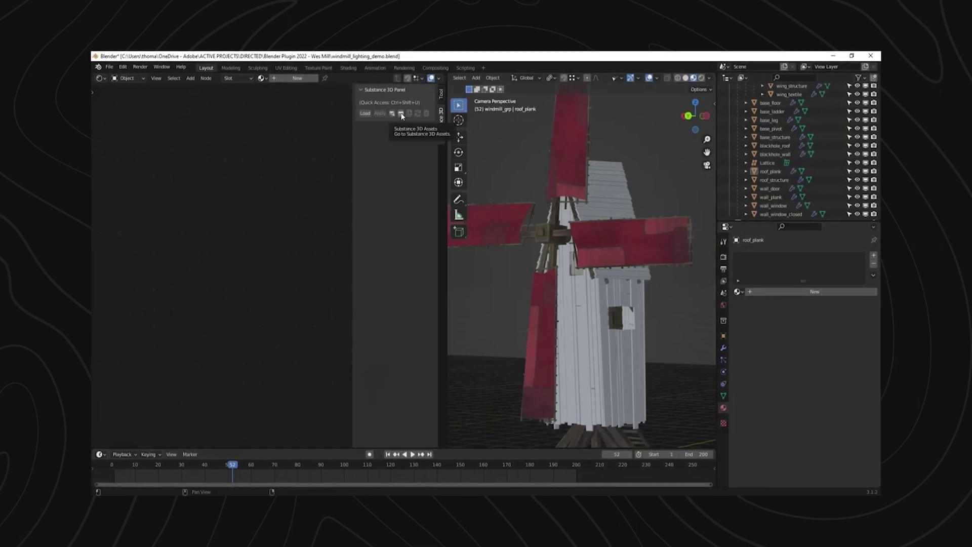
- Open the Substance 3D Assets library in the browser and scroll its Collections page
left_click(401, 115)
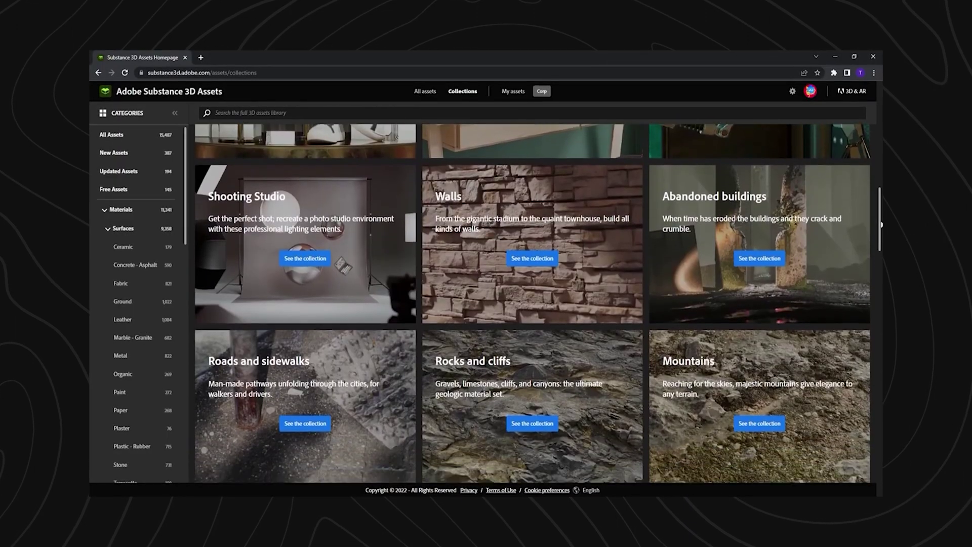
scroll(884, 269, "down", 8)
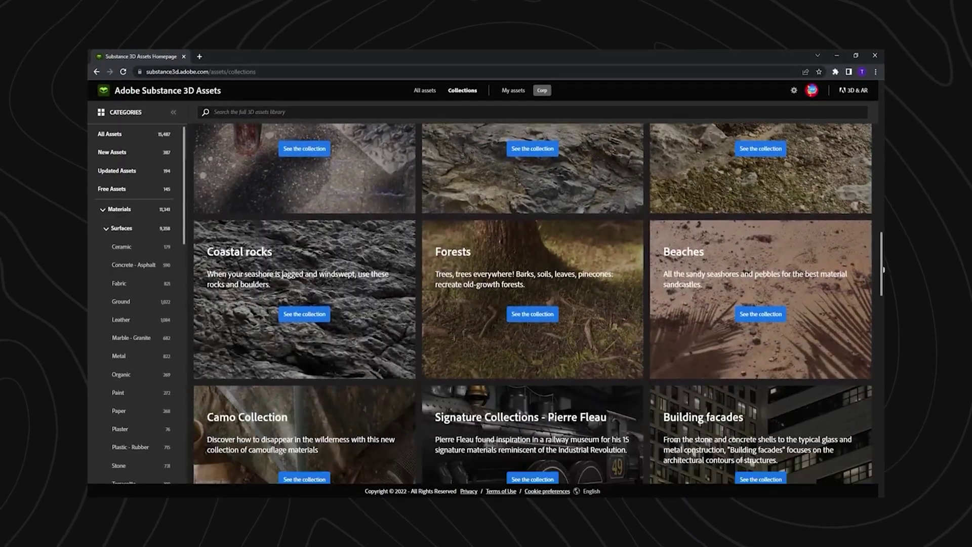
left_click_drag(884, 269, 883, 292)
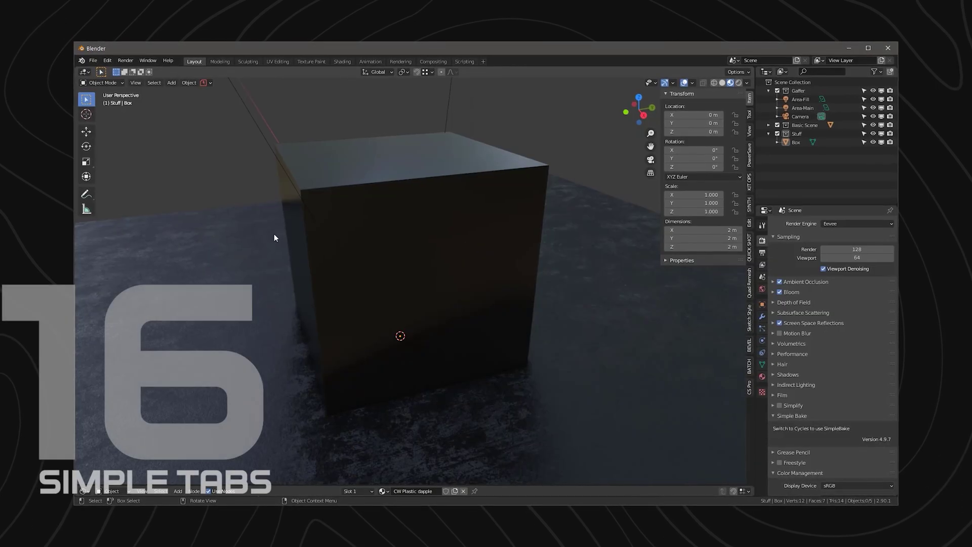
- Move the Tool tab to the top of the Simple Tabs sidebar list
key("ctrl+comma")
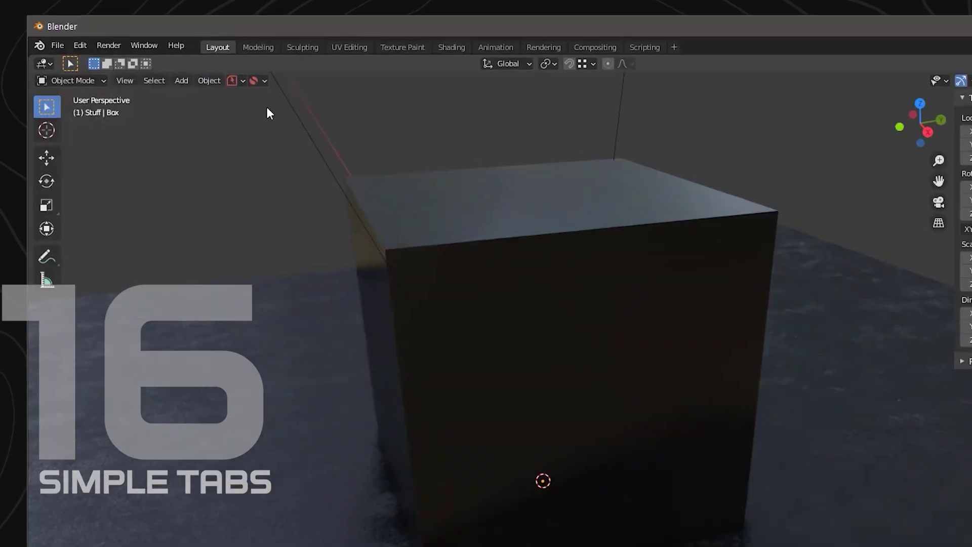
left_click(216, 82)
left_click(180, 135)
left_click(281, 131)
- Rename the KIT OPS and BEVEL tabs to KO so they share one tab
left_click(342, 147)
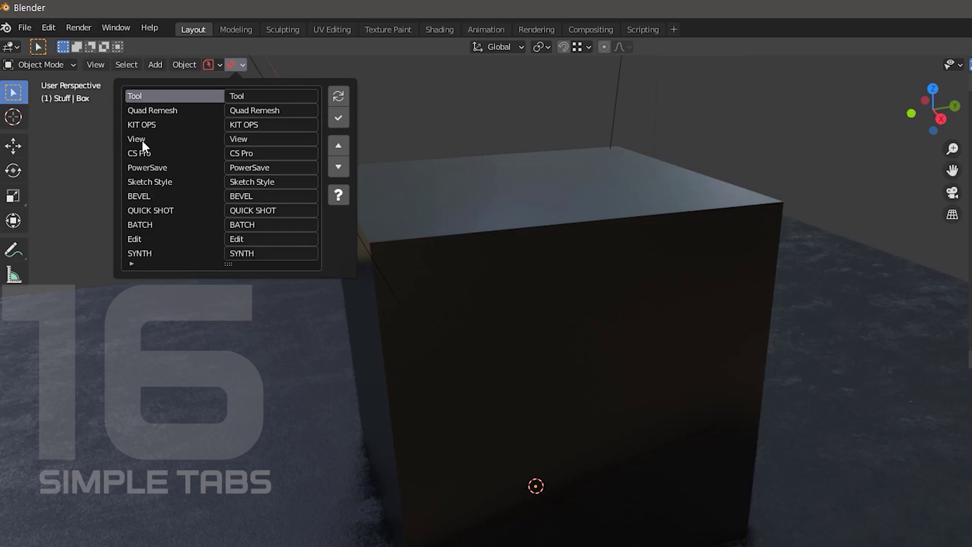
left_click(143, 128)
type("KO")
key("Return")
left_click(231, 65)
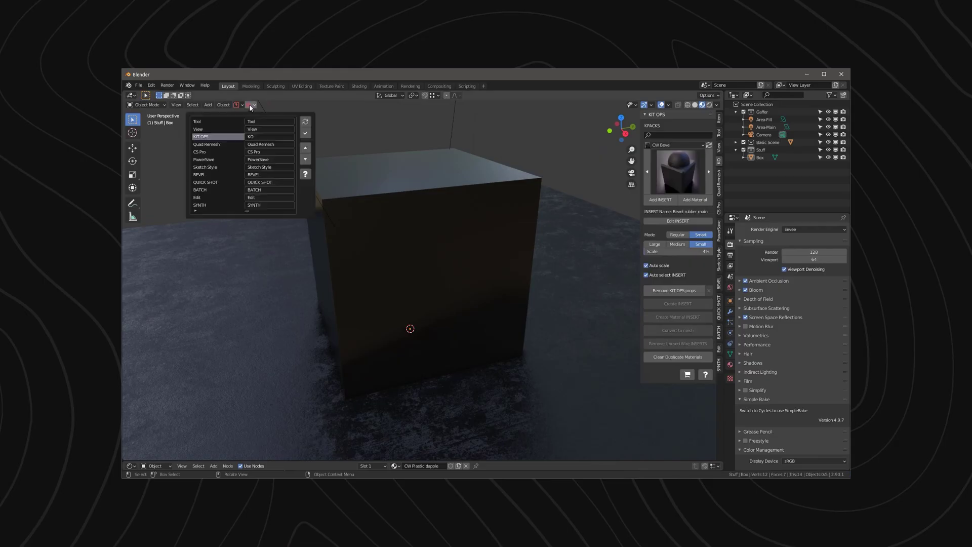
key("Return")
left_click(657, 115)
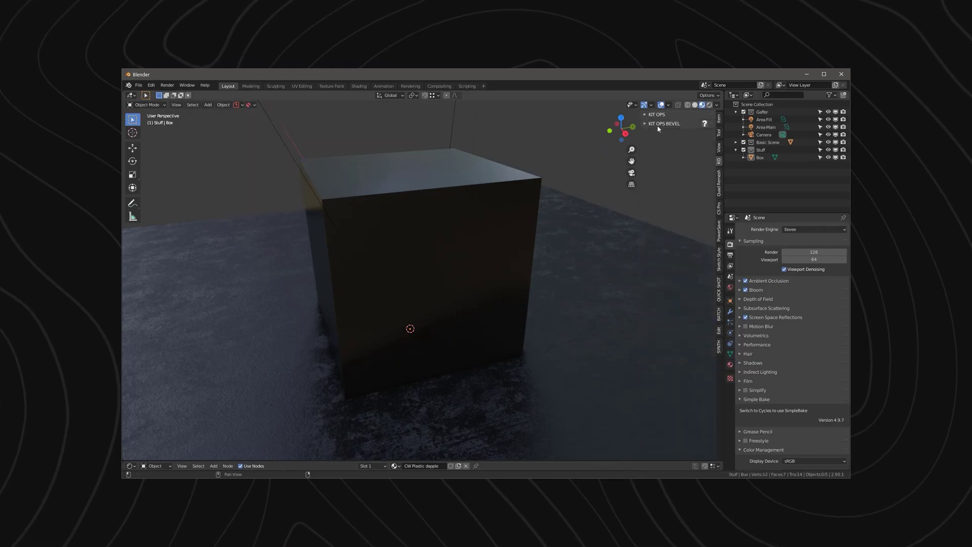
- Move SYNTH below KIT OPS, then show the add-ons preferences
left_click(249, 105)
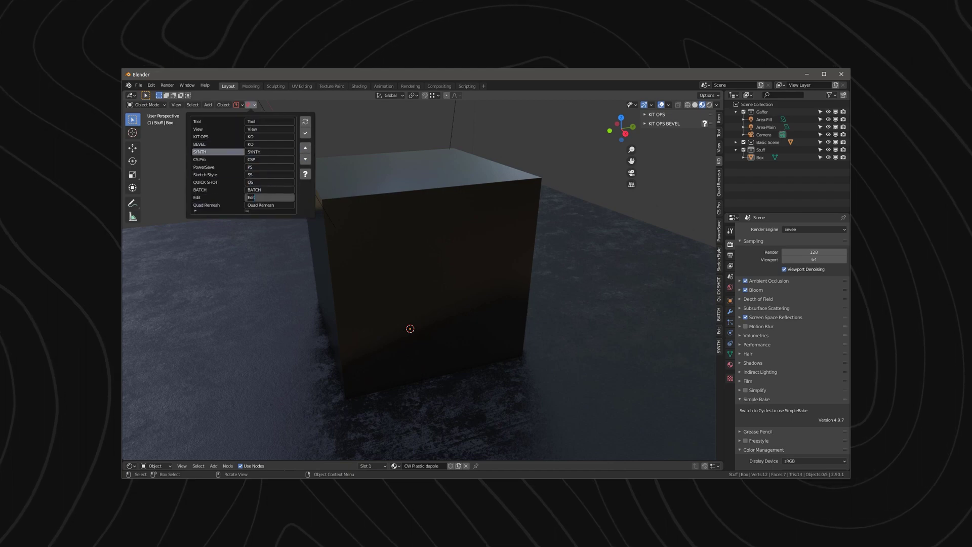
left_click(304, 161)
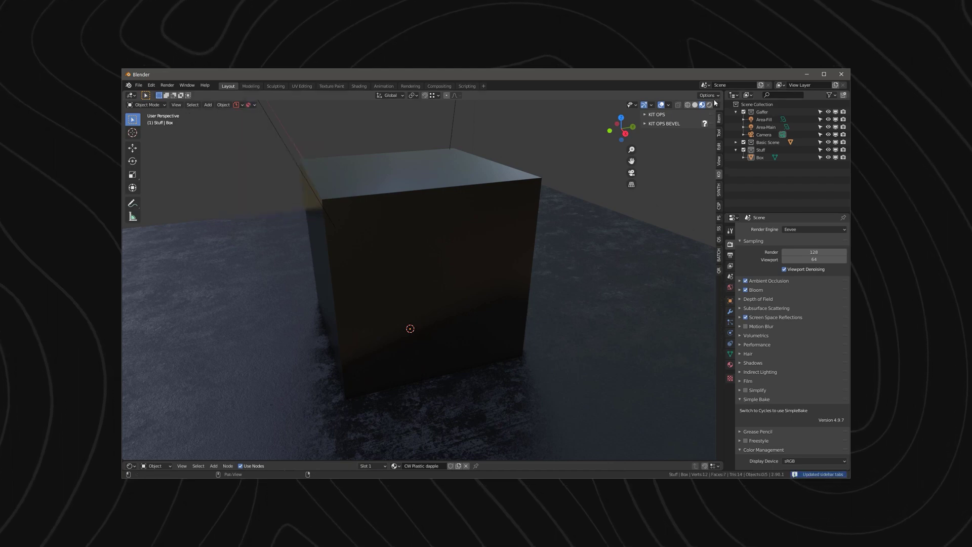
left_click(151, 85)
left_click(162, 201)
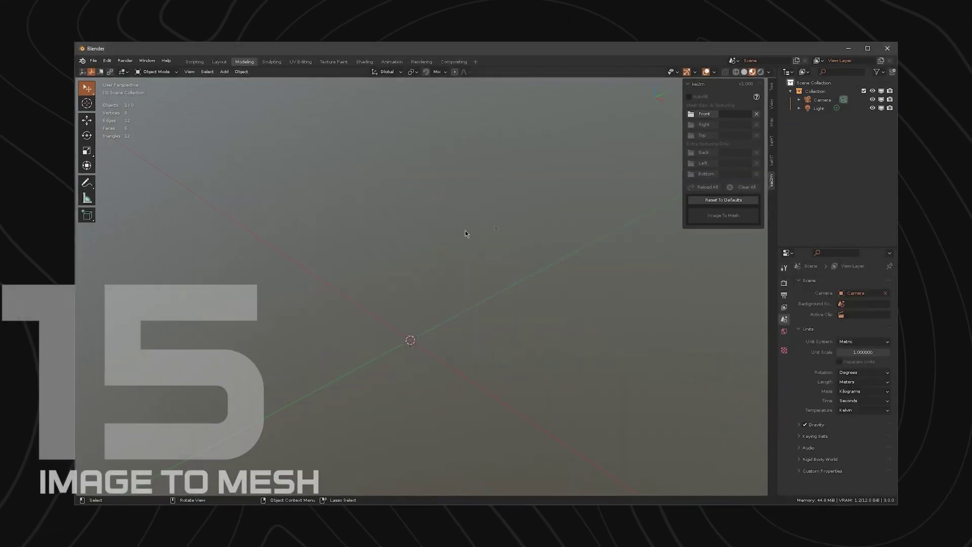
- Generate a vase mesh from one image, then a mesh from the ptest front, right and top images
left_click(692, 113)
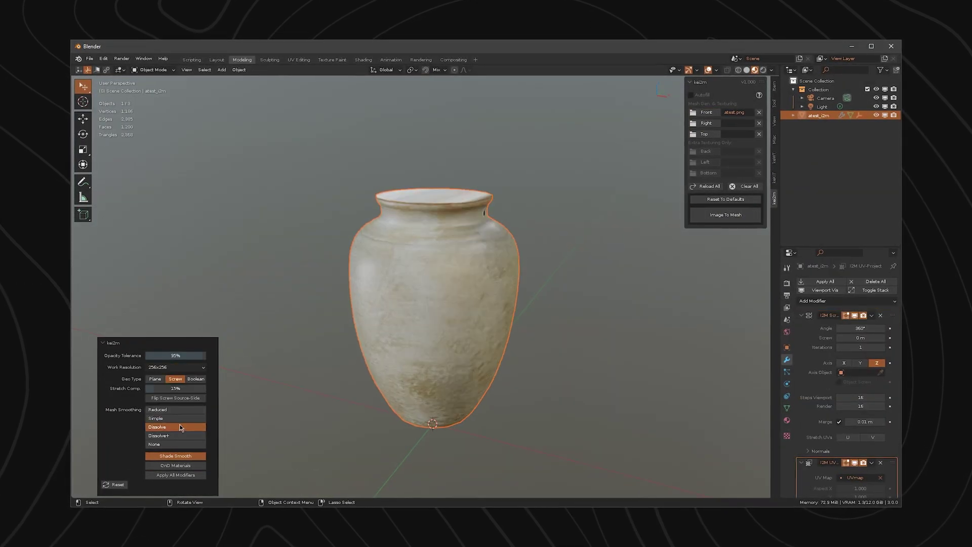
middle_click_drag(486, 203, 504, 223)
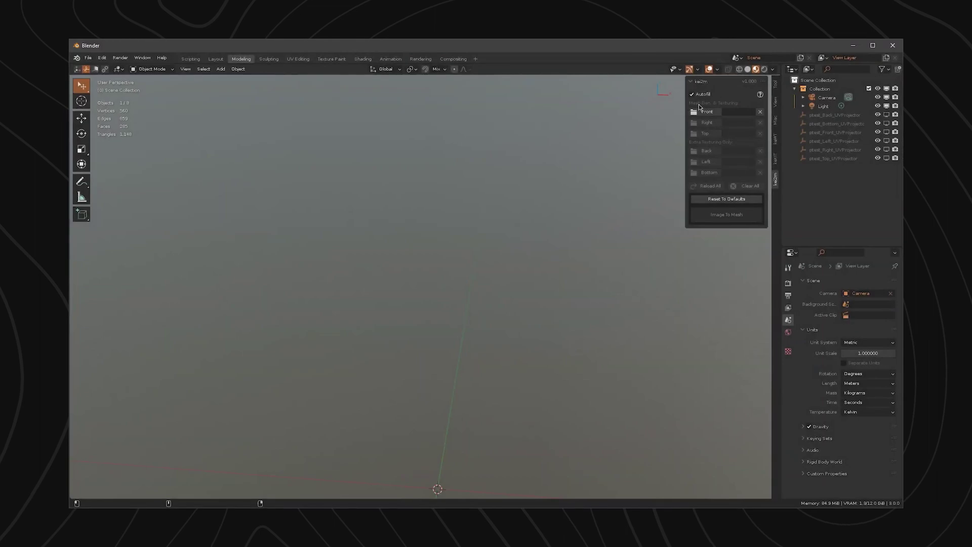
left_click(693, 111)
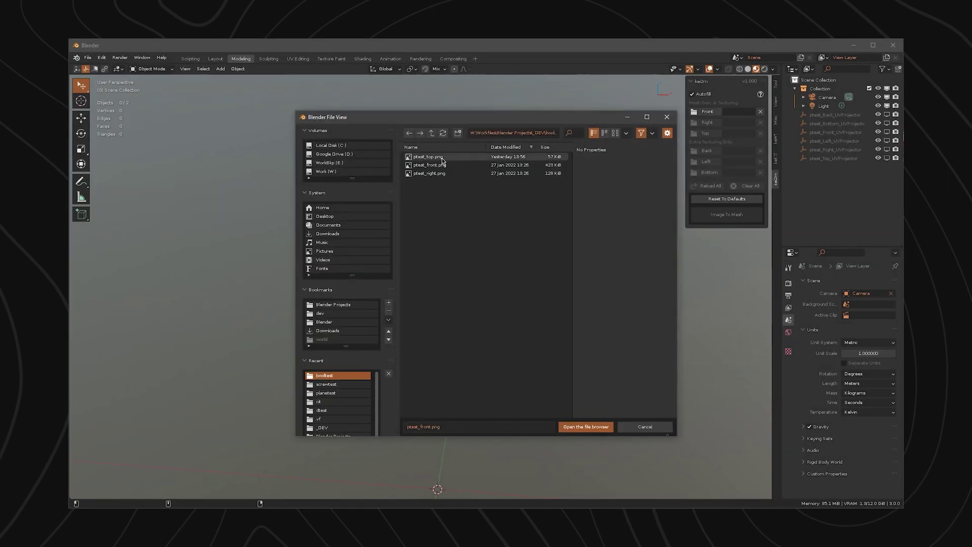
left_click(591, 425)
left_click(727, 214)
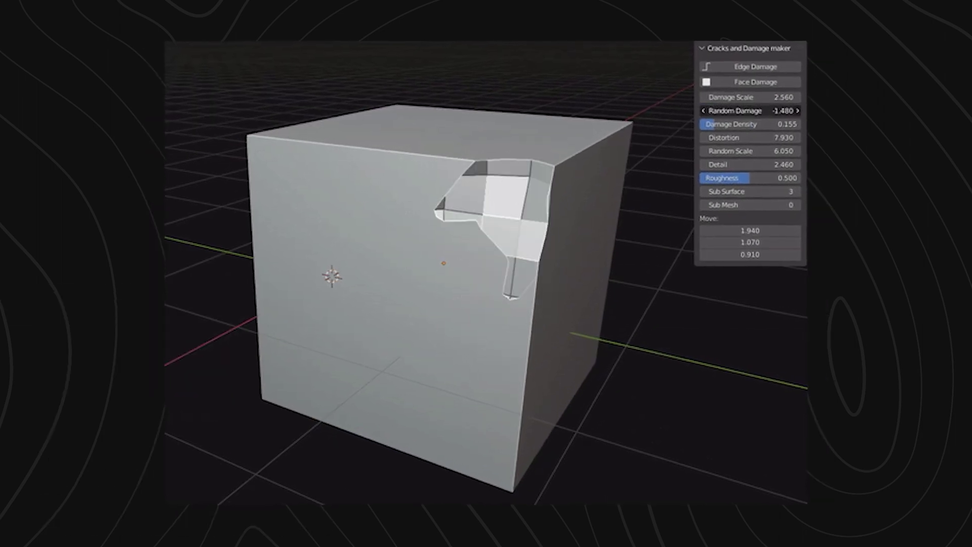
- Lower Damage Density to 0.030 to shrink the chunk broken from the cube
left_click_drag(717, 122, 749, 145)
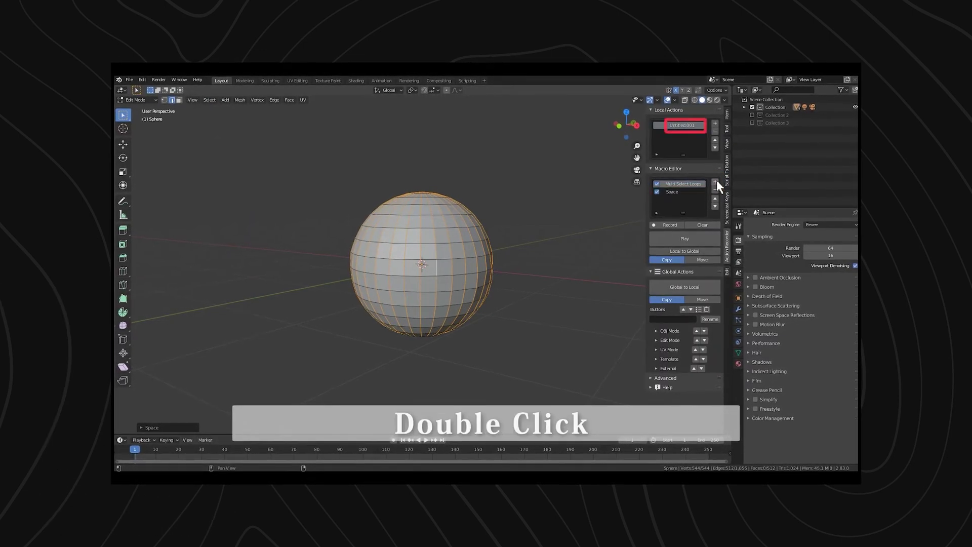
- Rename the action, record an inset-and-subdivide macro, and name its step Window
double_click(682, 126)
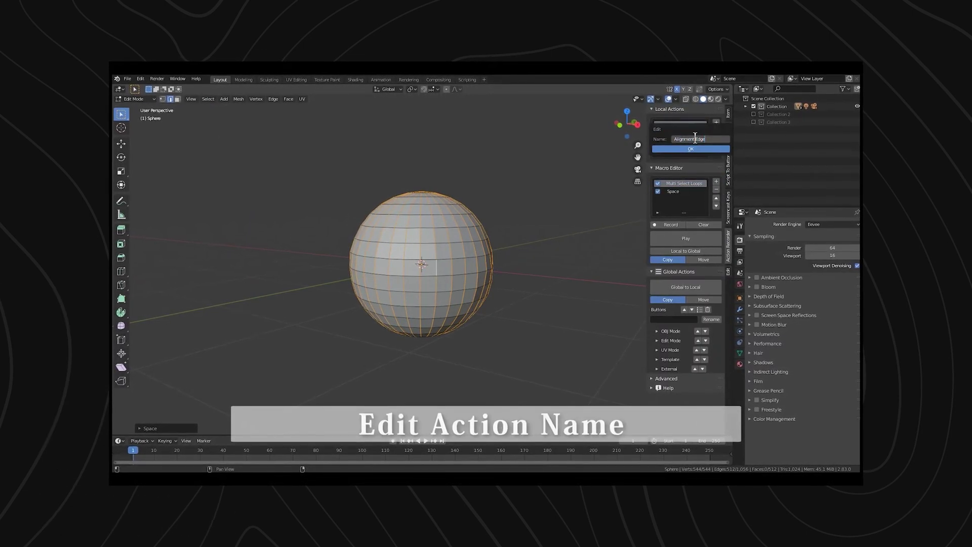
left_click(660, 127)
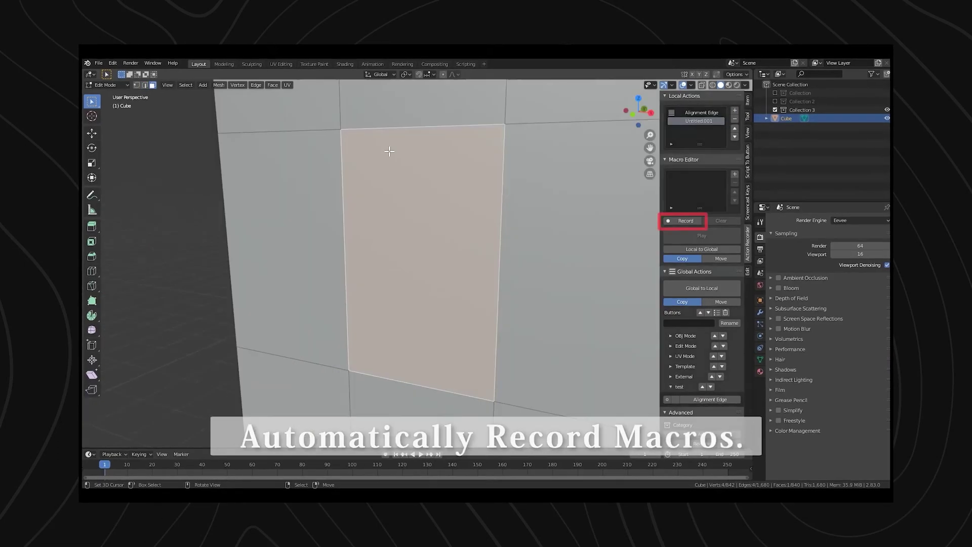
left_click(682, 223)
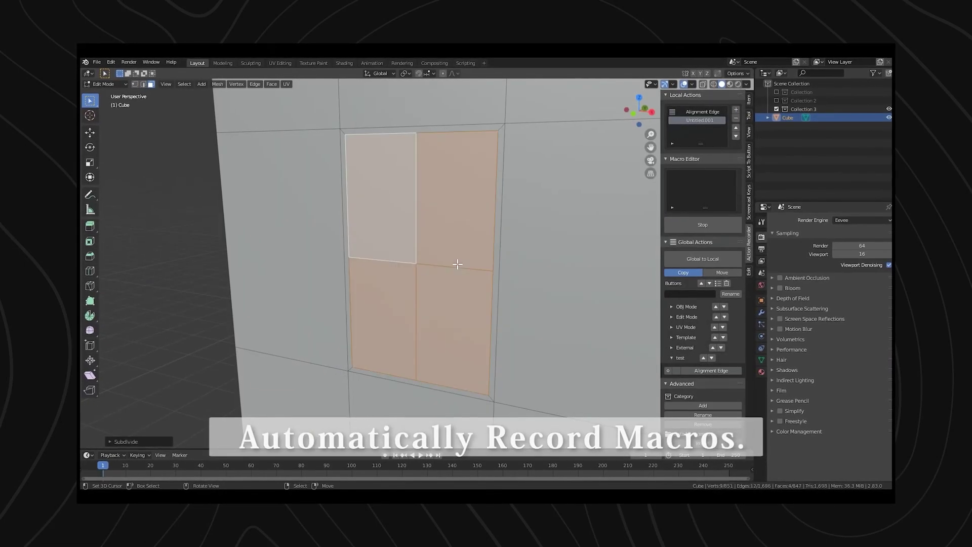
left_click(697, 223)
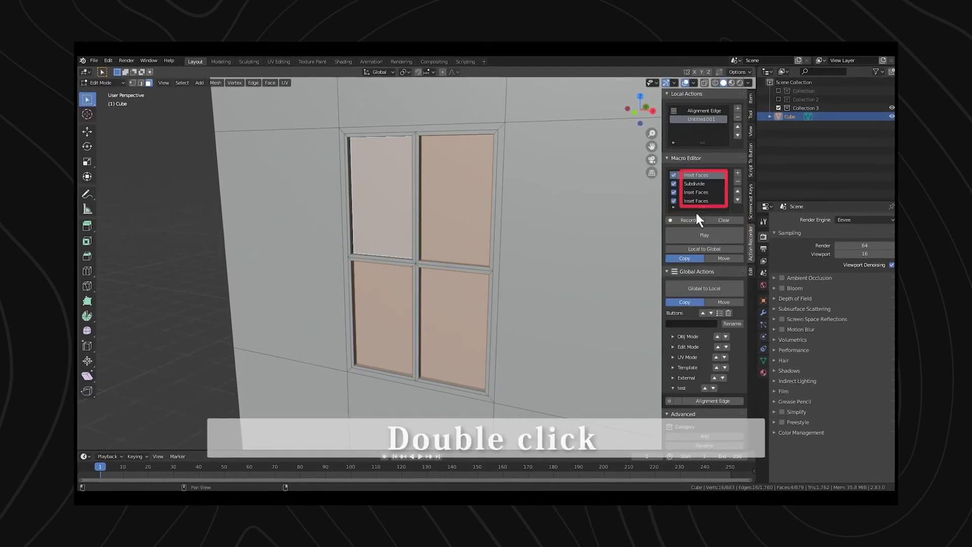
double_click(696, 208)
left_click(701, 235)
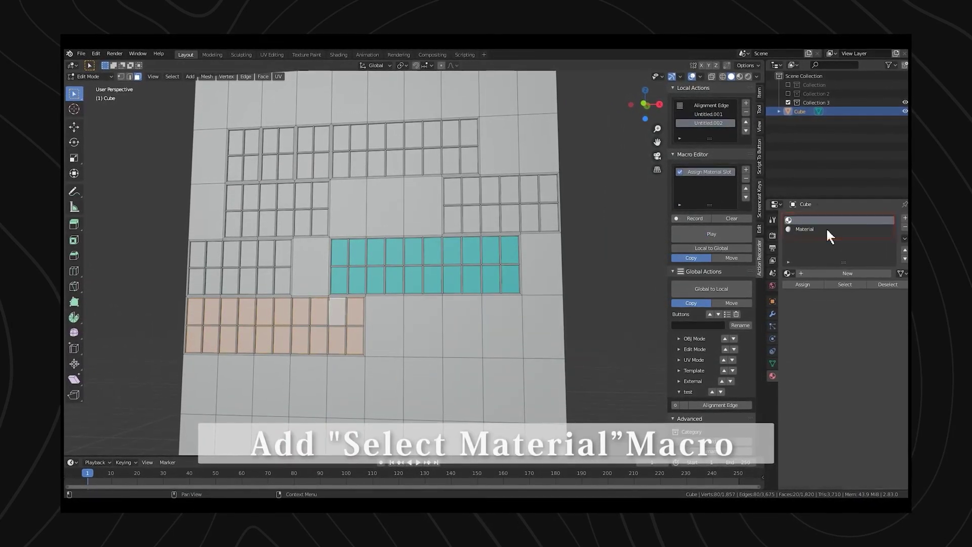
- Add an active_material_index step to the macro and move it to the top
left_click(826, 228)
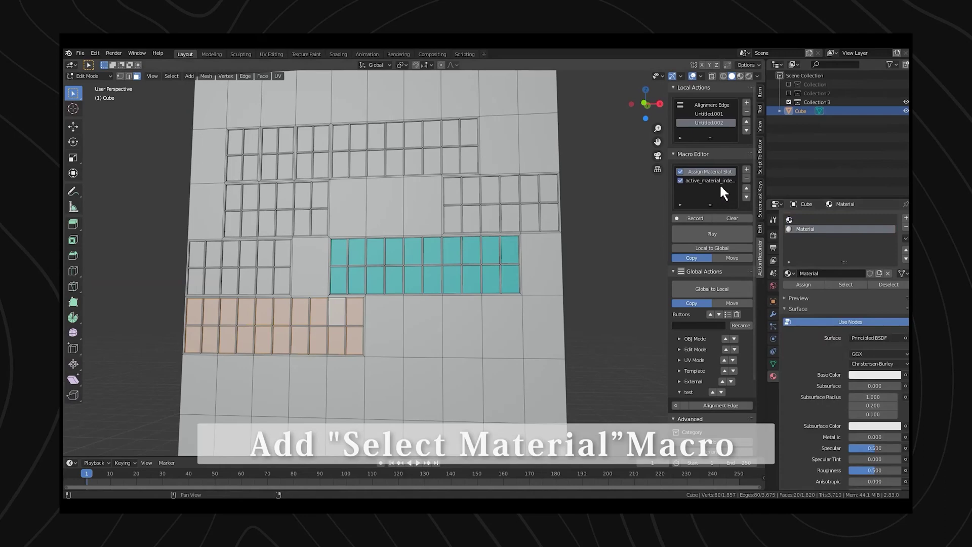
left_click(747, 187)
key("ctrl+2")
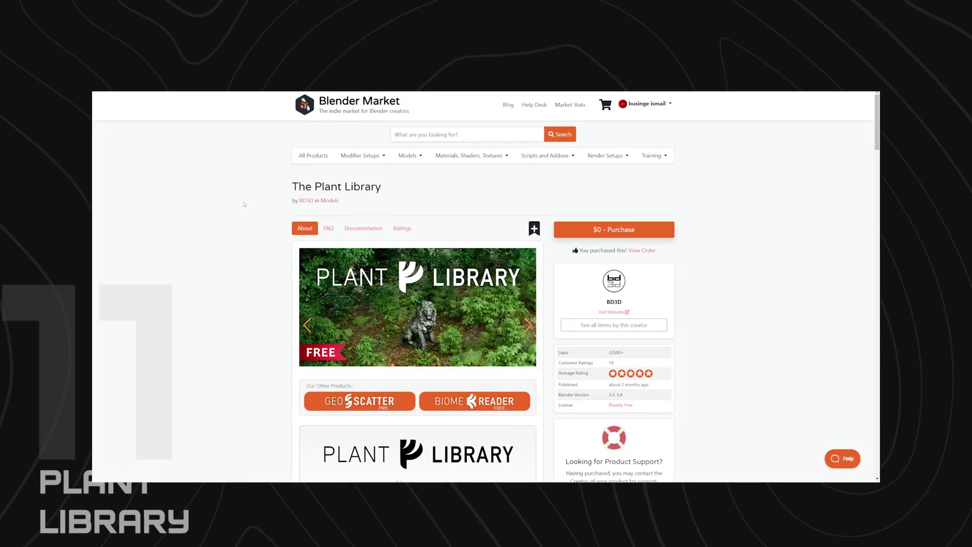
scroll(244, 204, "down", 2)
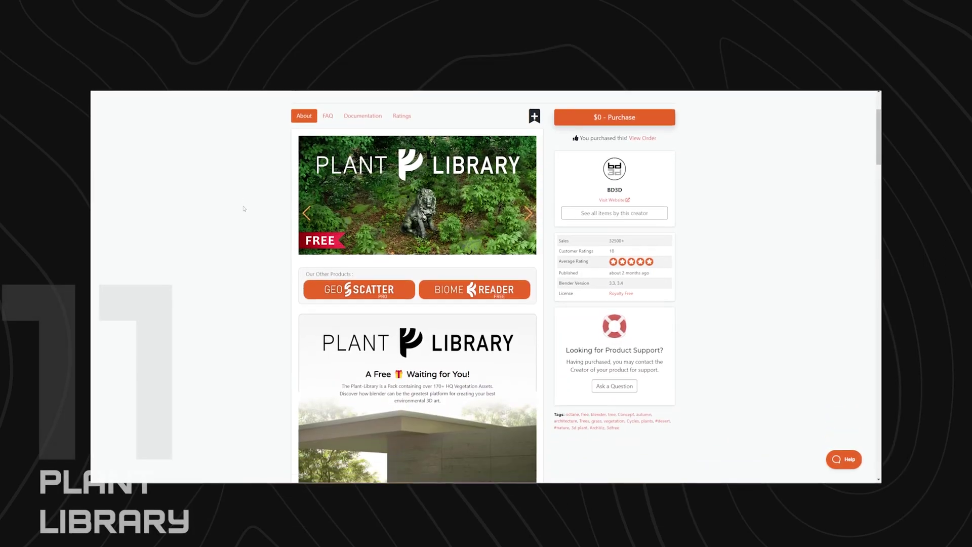
scroll(244, 208, "down", 10)
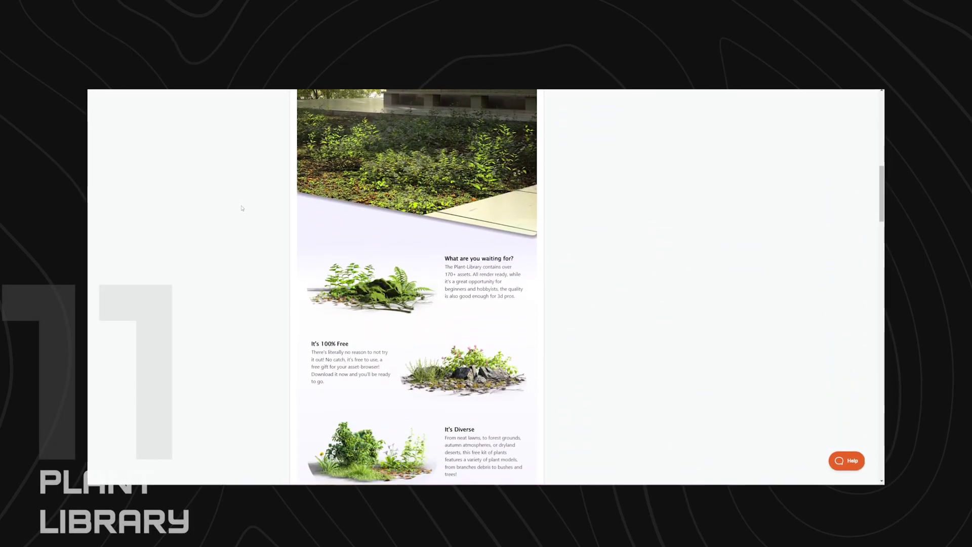
scroll(242, 208, "down", 8)
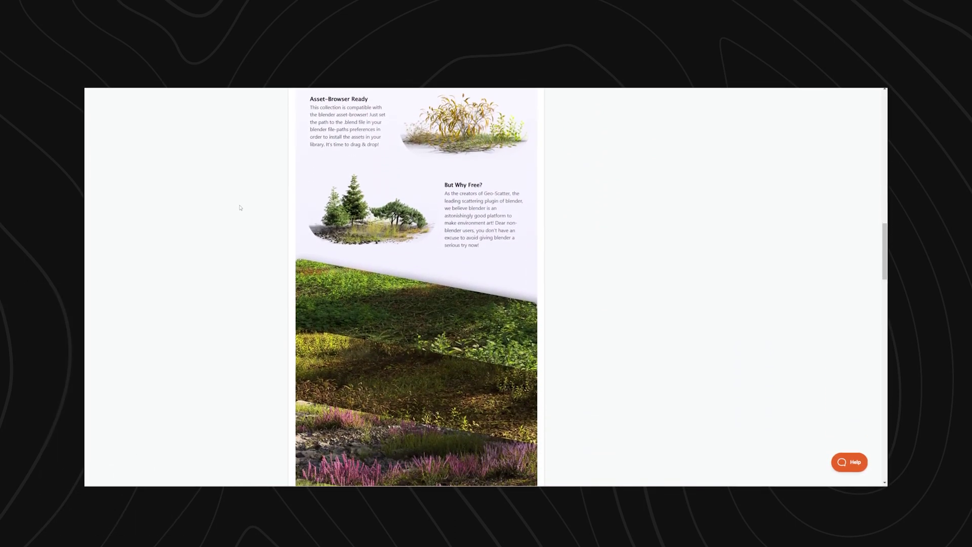
scroll(241, 207, "down", 8)
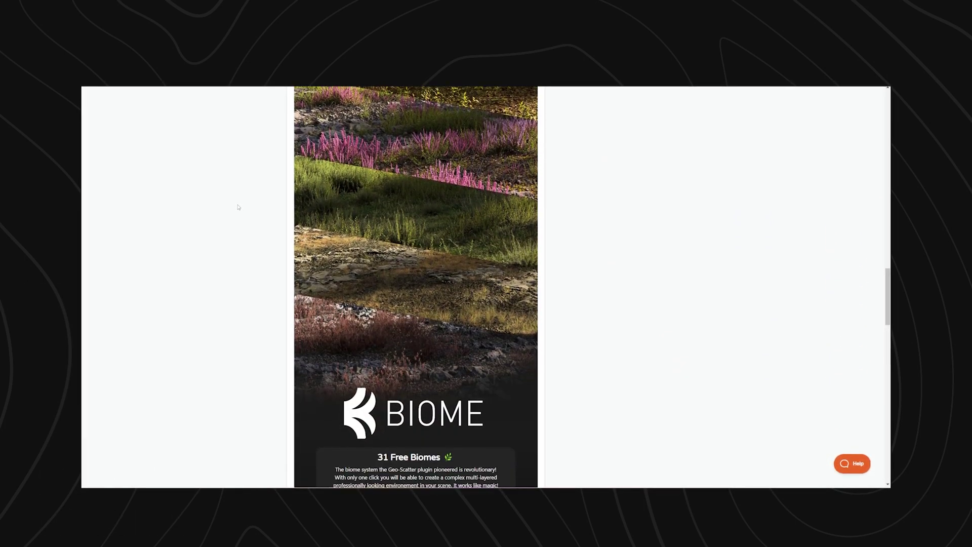
scroll(238, 207, "down", 8)
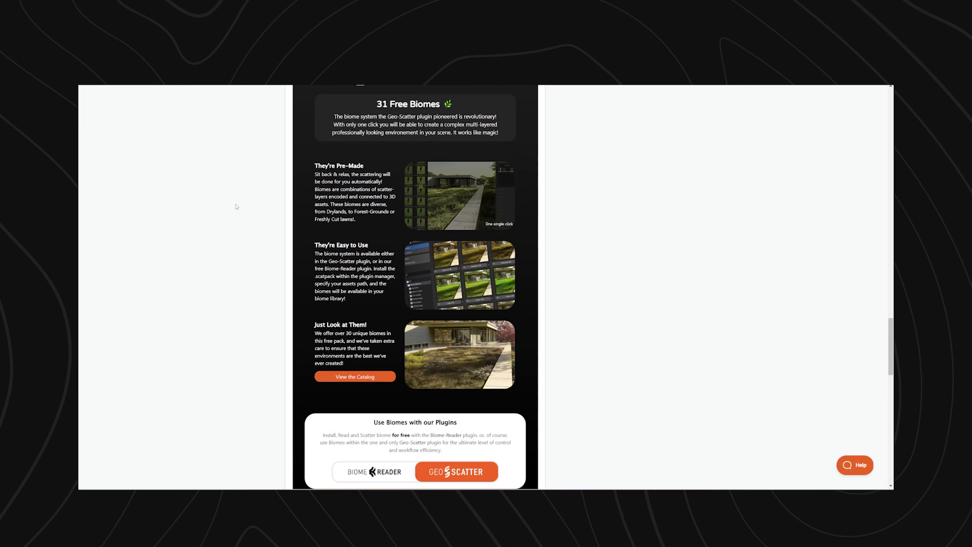
scroll(235, 207, "down", 8)
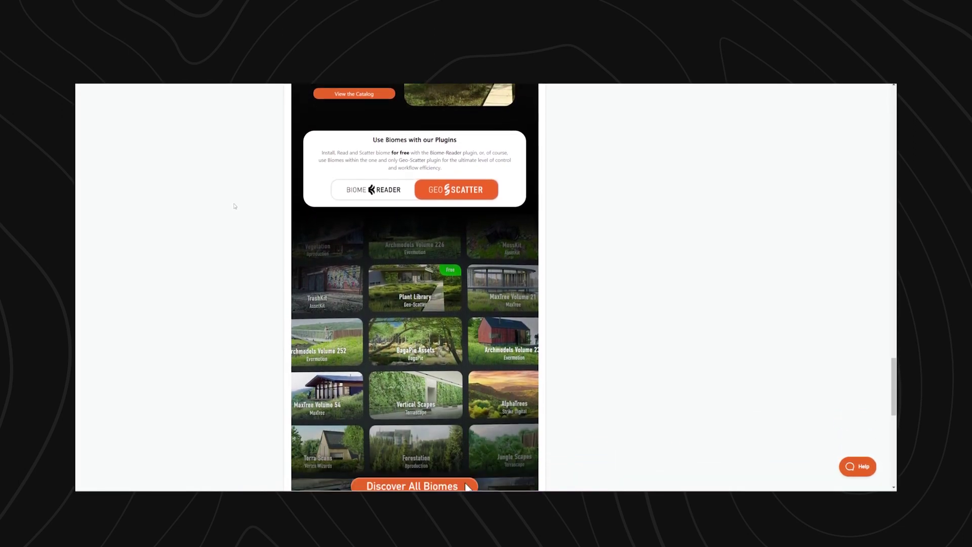
scroll(235, 206, "down", 5)
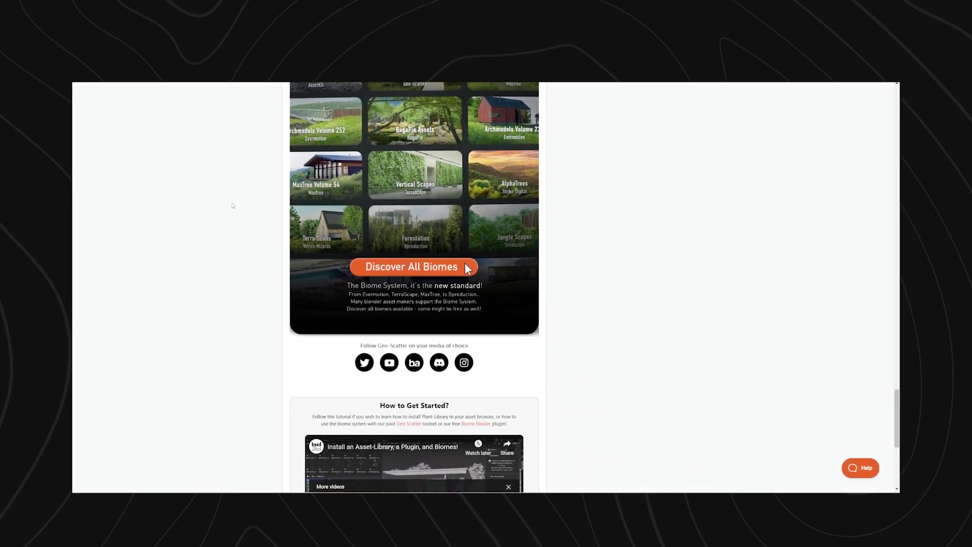
scroll(233, 206, "down", 6)
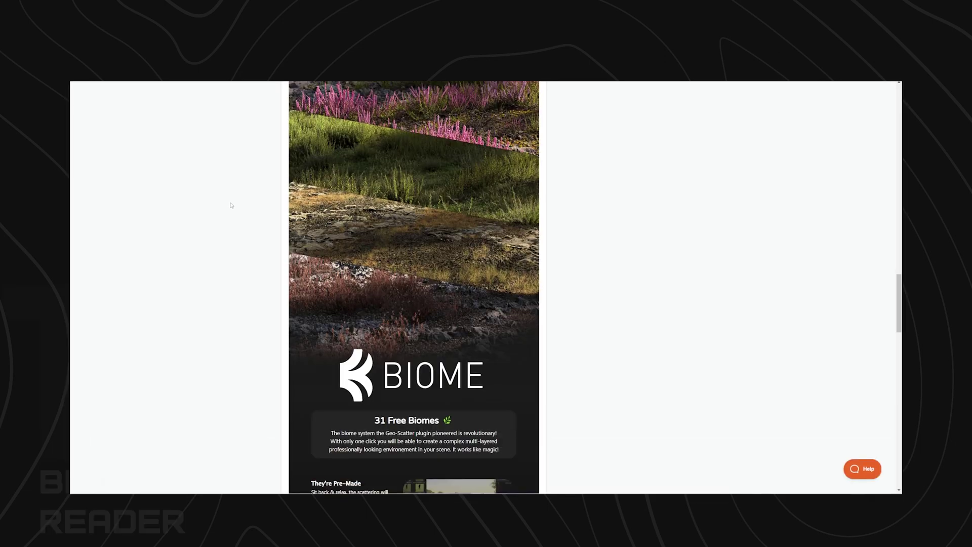
- Scroll down the Blender Market Biome page to the grid of biome pack tiles
scroll(232, 205, "down", 7)
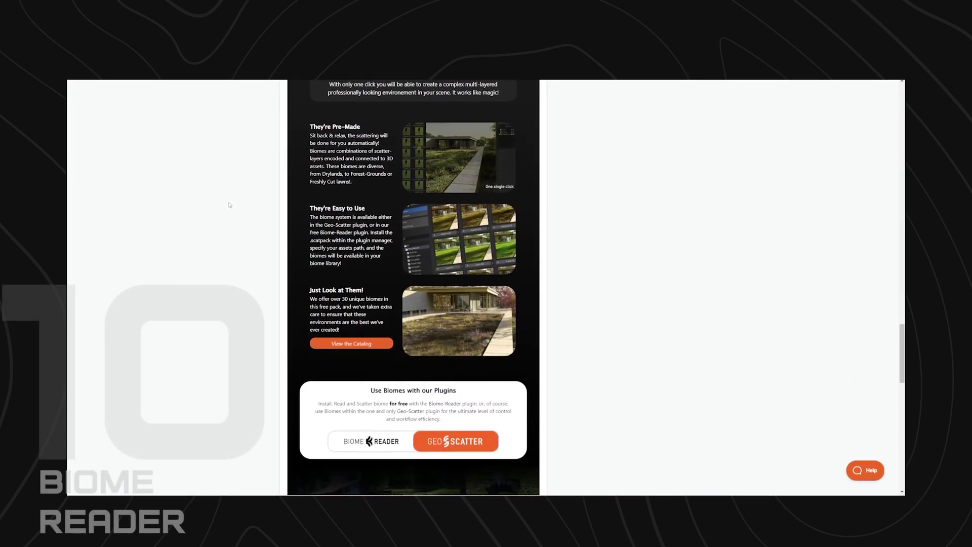
scroll(230, 204, "down", 5)
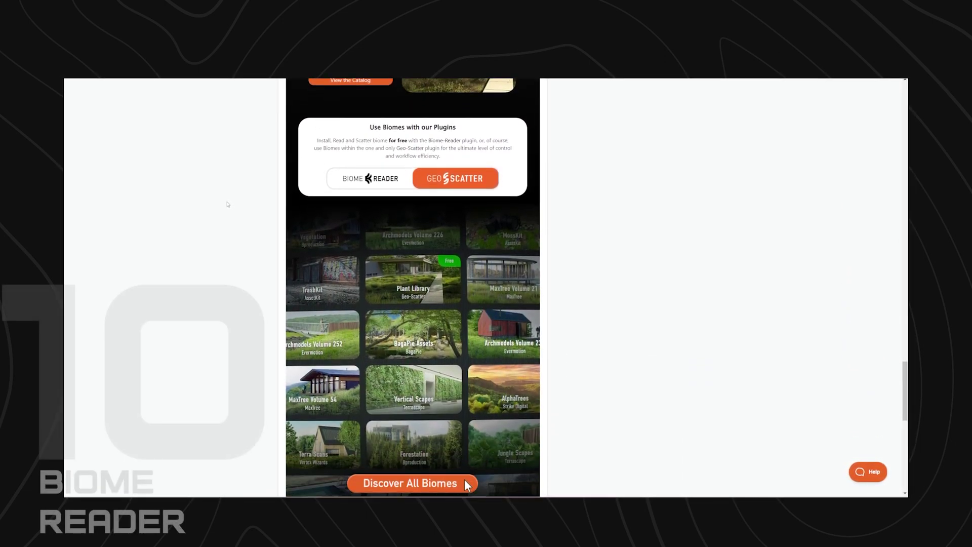
scroll(227, 205, "down", 5)
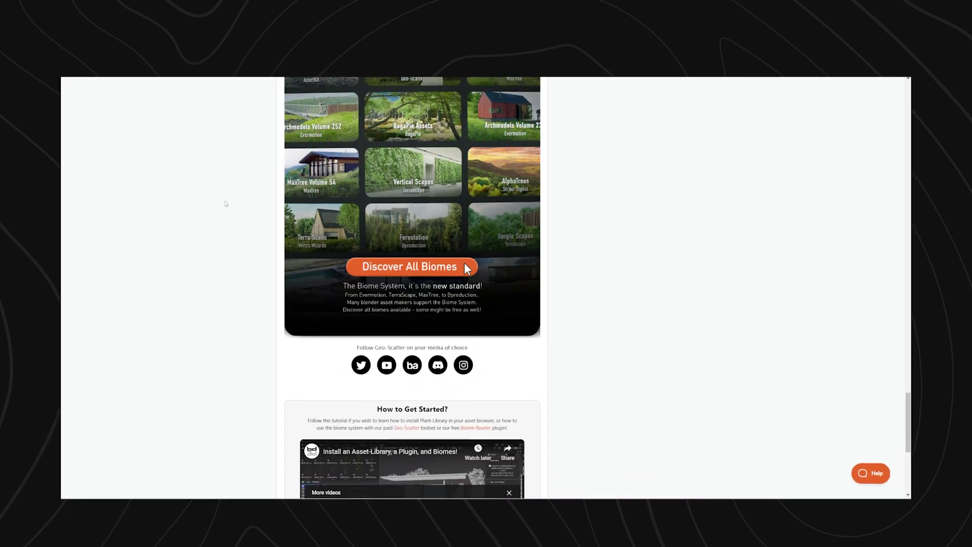
scroll(225, 204, "down", 5)
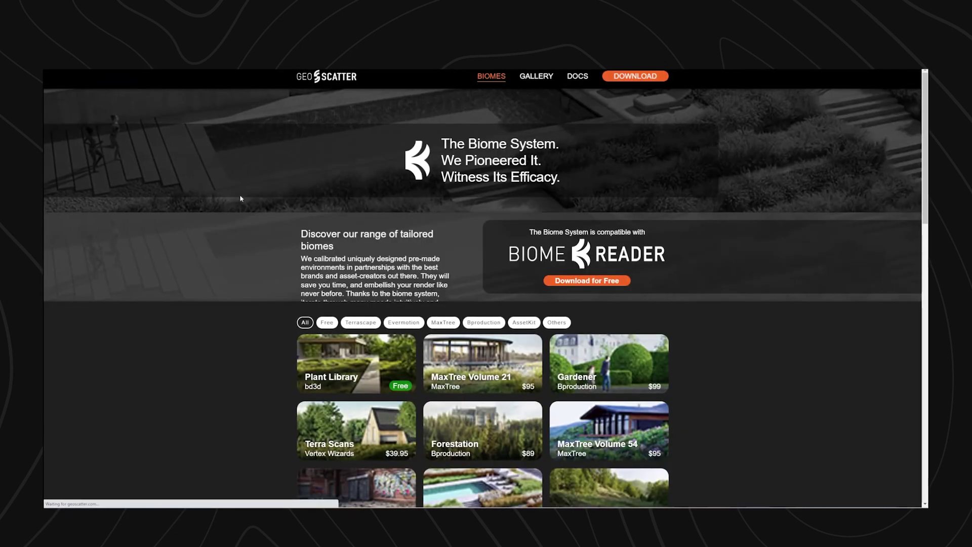
scroll(241, 199, "down", 4)
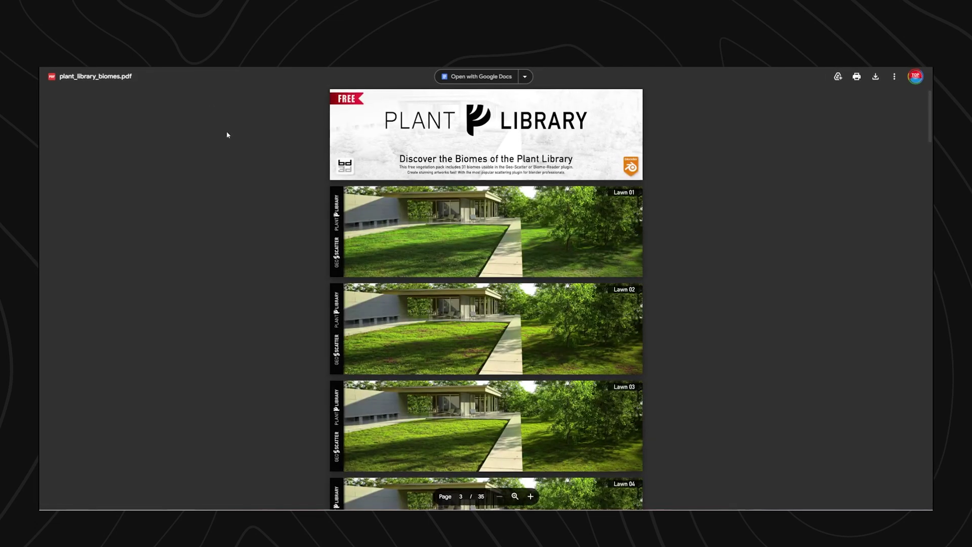
- Scroll down through the catalogue's lawn, wild grass, forest and autumn biome previews
scroll(325, 217, "down", 7)
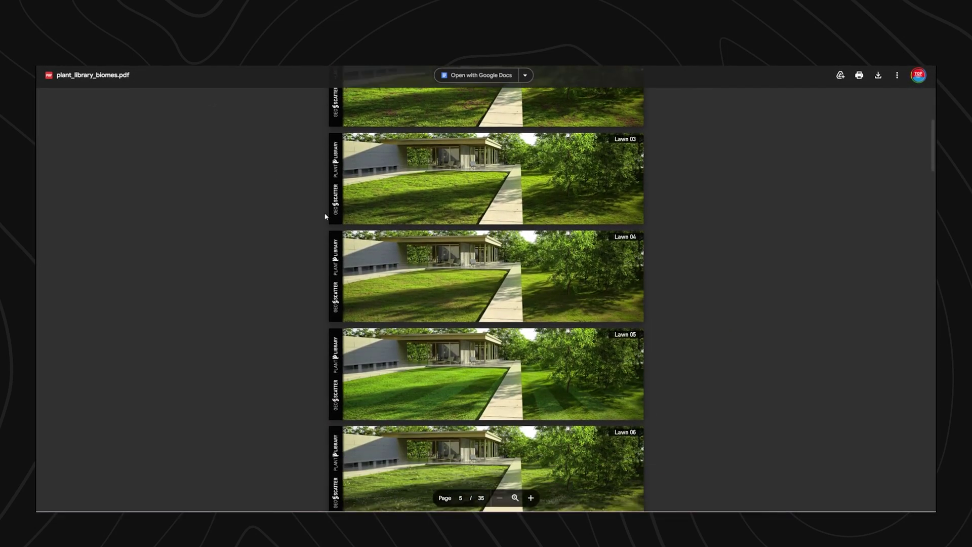
scroll(324, 216, "down", 6)
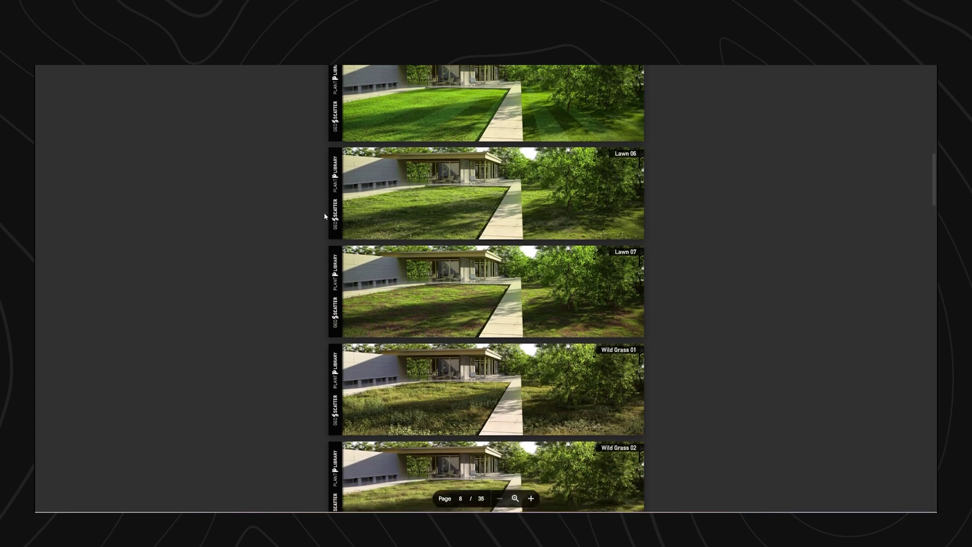
scroll(324, 217, "down", 8)
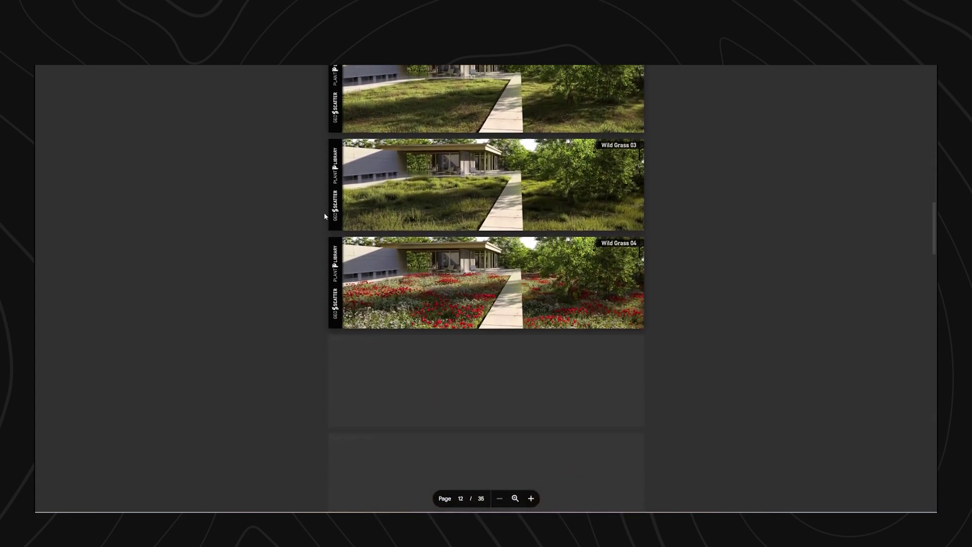
scroll(324, 216, "down", 5)
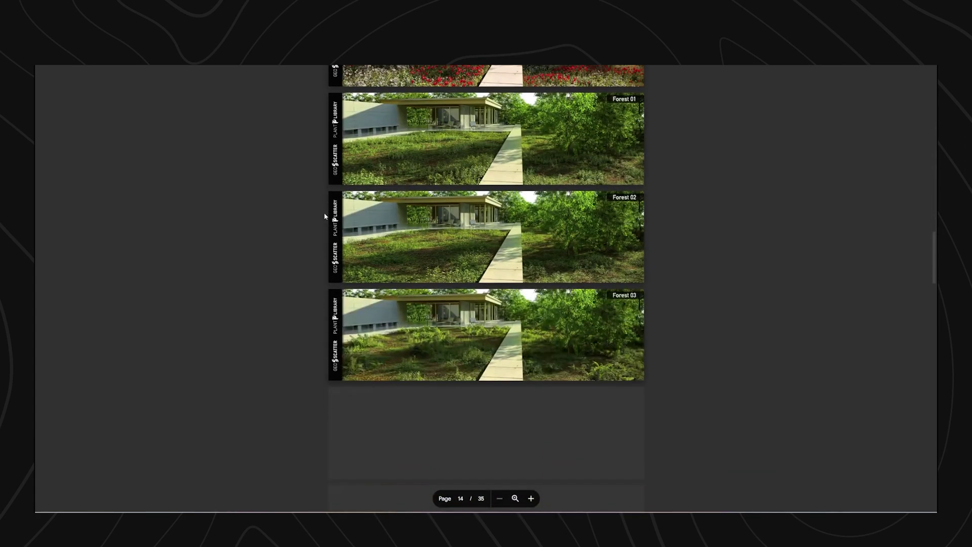
scroll(324, 216, "down", 6)
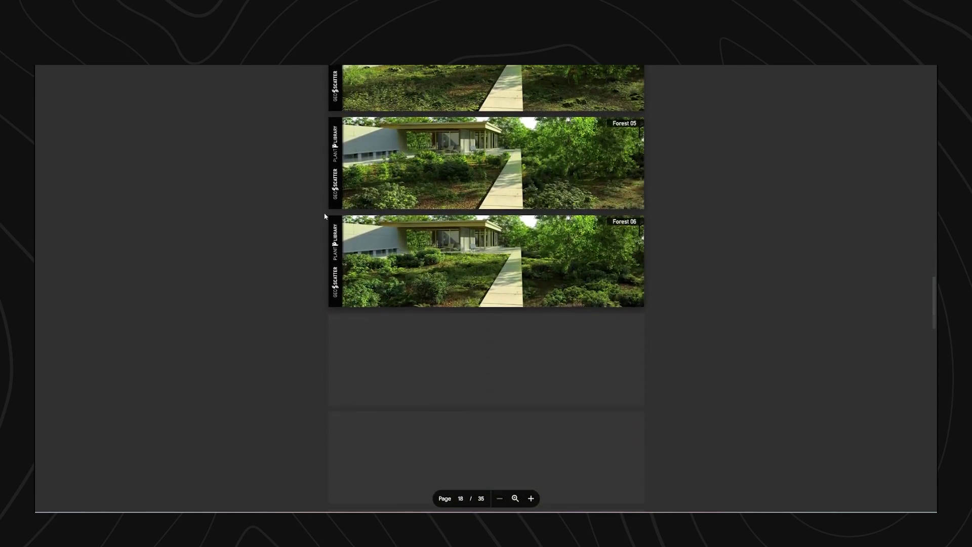
scroll(325, 216, "down", 8)
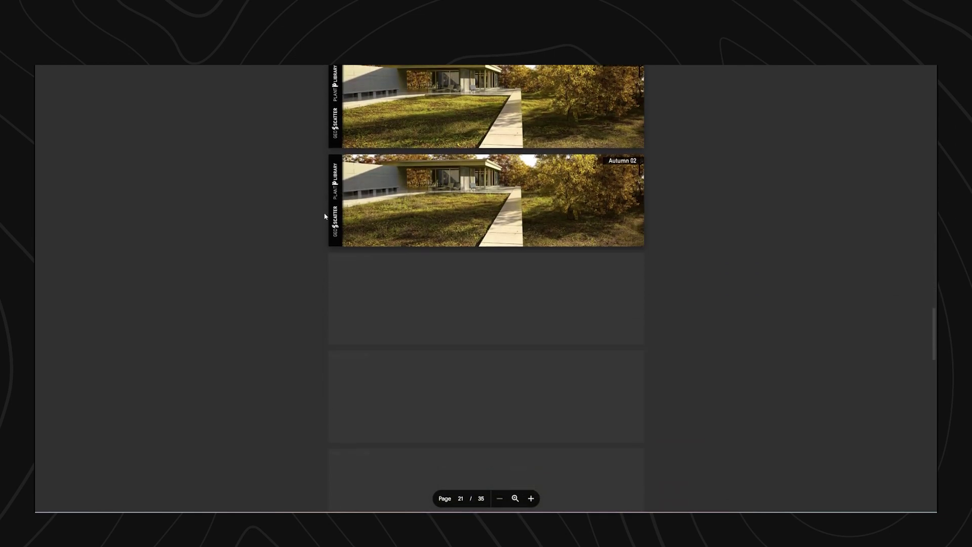
scroll(324, 217, "down", 3)
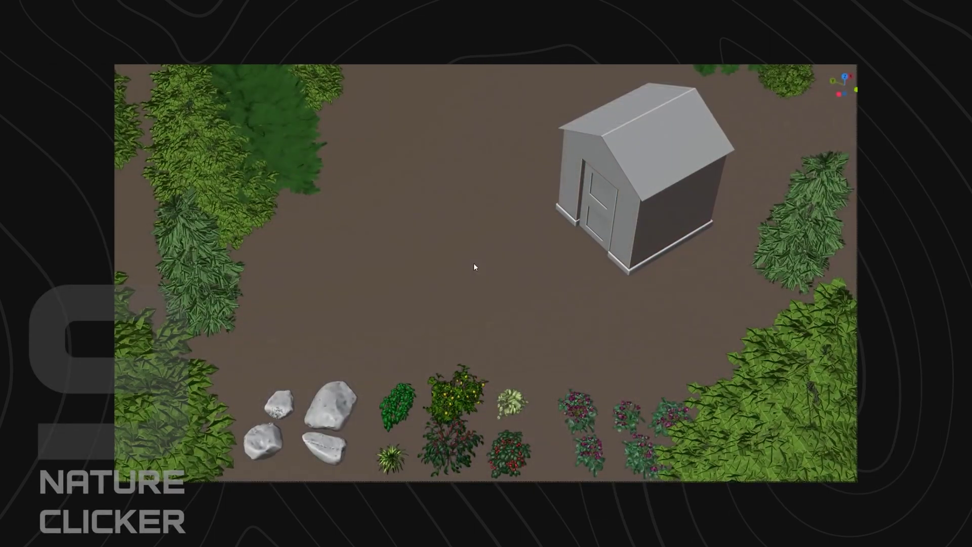
- Place plants in the clearing, randomise one, then undo and delete the placed plants
left_click_drag(382, 341, 509, 450)
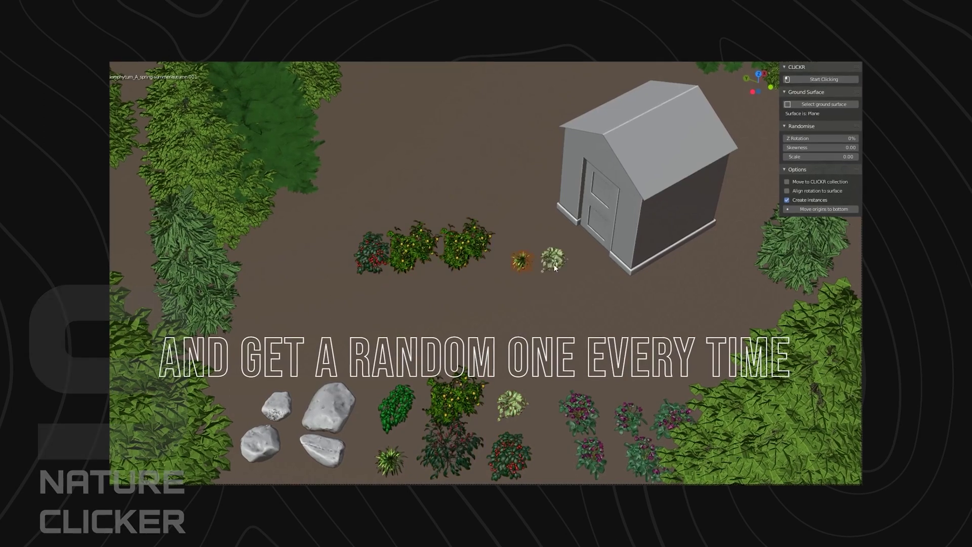
key("Return")
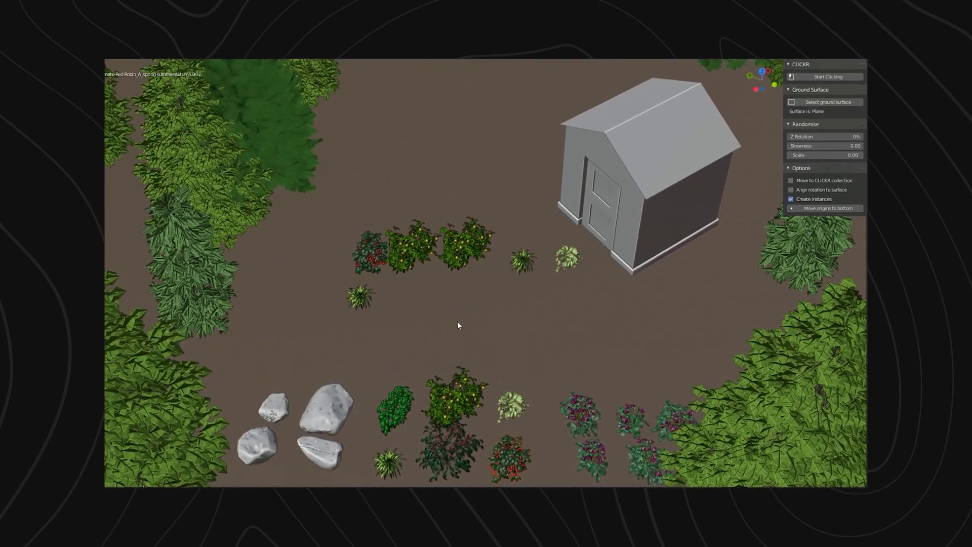
key("ctrl+z")
key("ctrl+z")
key("ctrl+z")
key("ctrl+z")
key("ctrl+z")
key("ctrl+z")
key("ctrl+z")
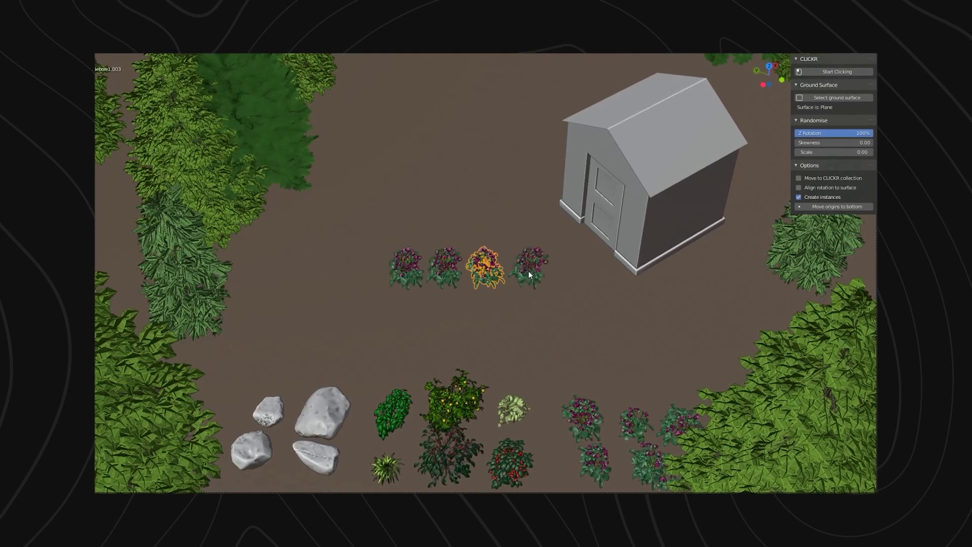
left_click(479, 323)
left_click_drag(347, 238, 594, 334)
key("Delete")
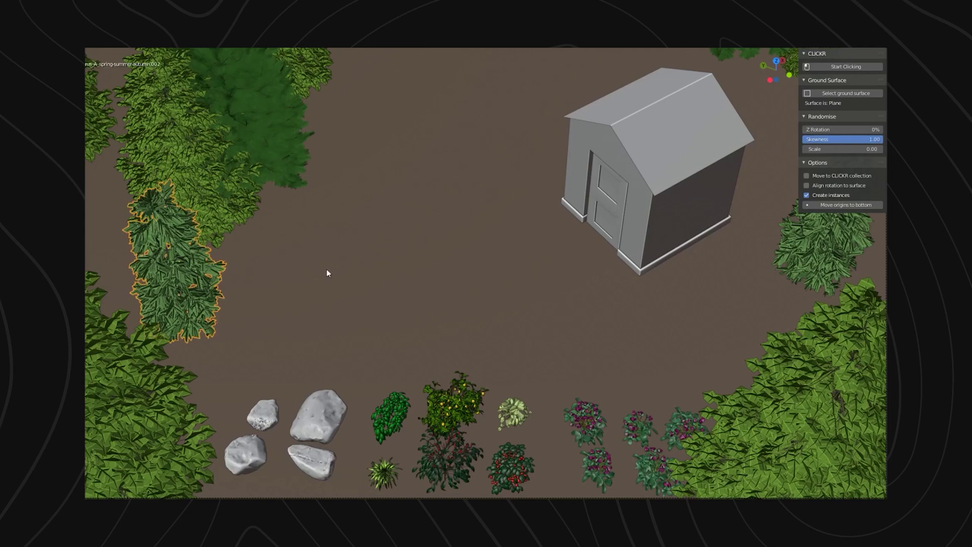
- Place two skewed bushes by the shed and two rocks on the open ground mid-left
left_click(437, 275)
left_click(459, 336)
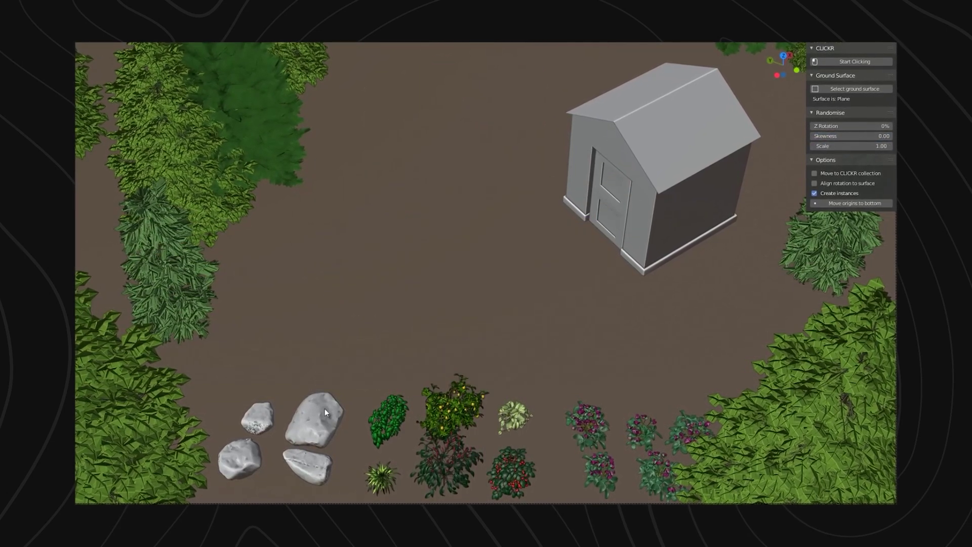
left_click(351, 291)
left_click(393, 289)
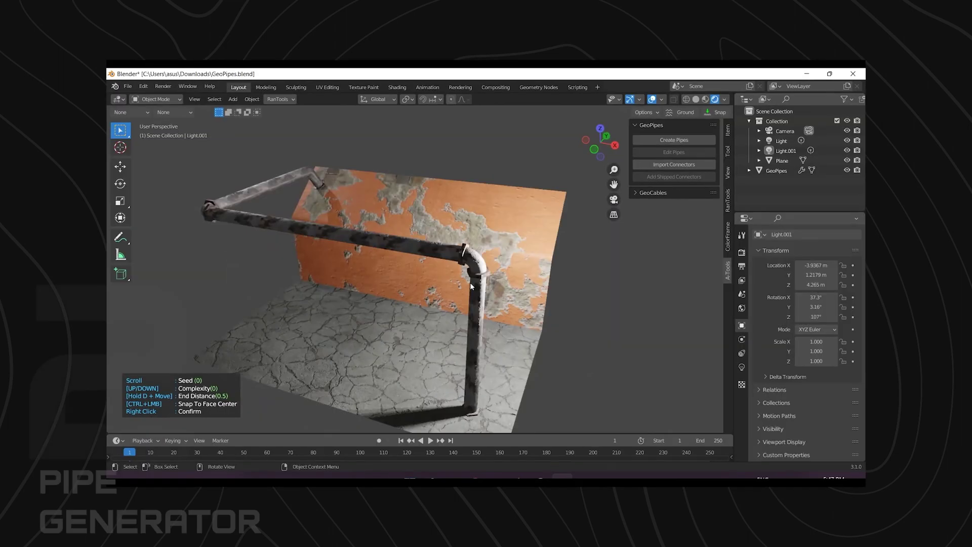
- Zoom the viewport in on the flow-map painted cube
scroll(479, 261, "up", 3)
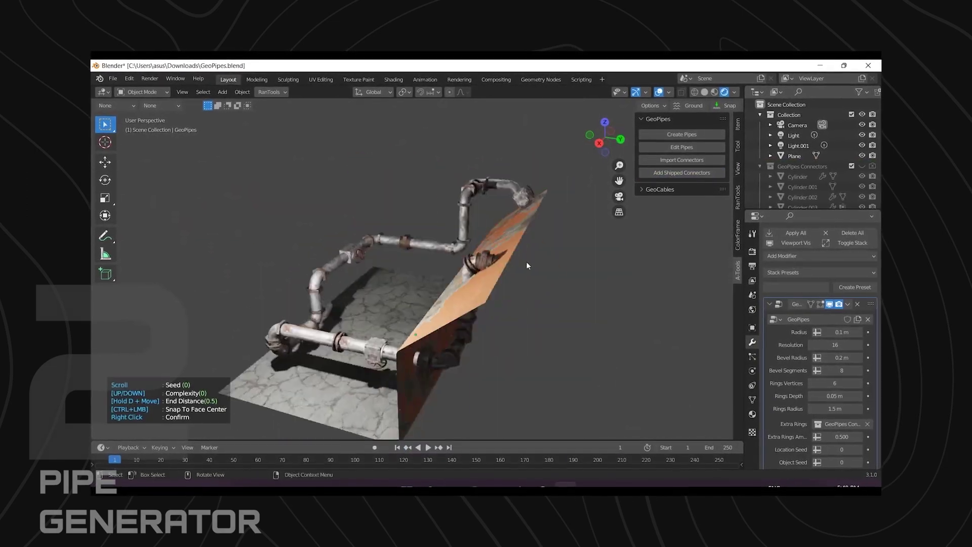
- Orbit the view around the generated pipe network
mouse_move(527, 265)
middle_mouse_down()
mouse_move(480, 245)
mouse_move(447, 285)
middle_mouse_up()
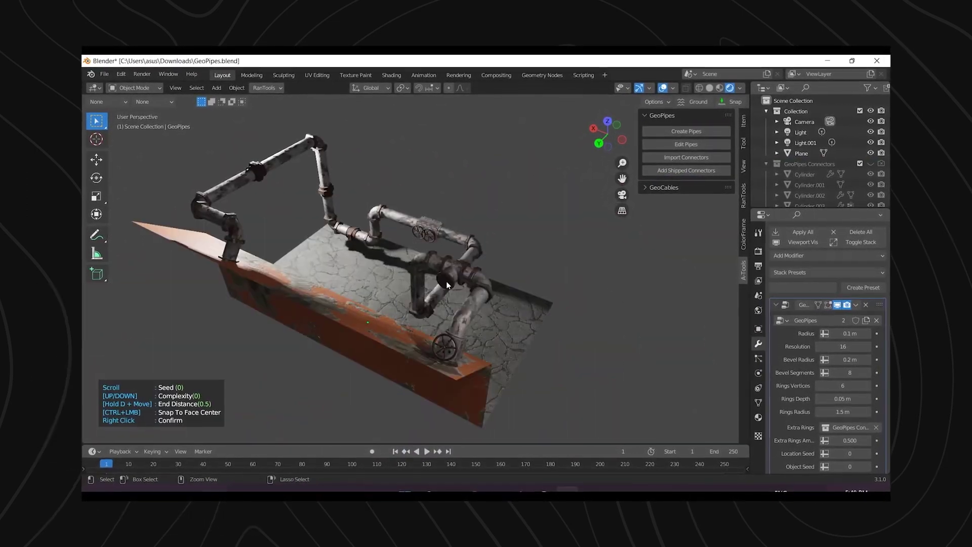